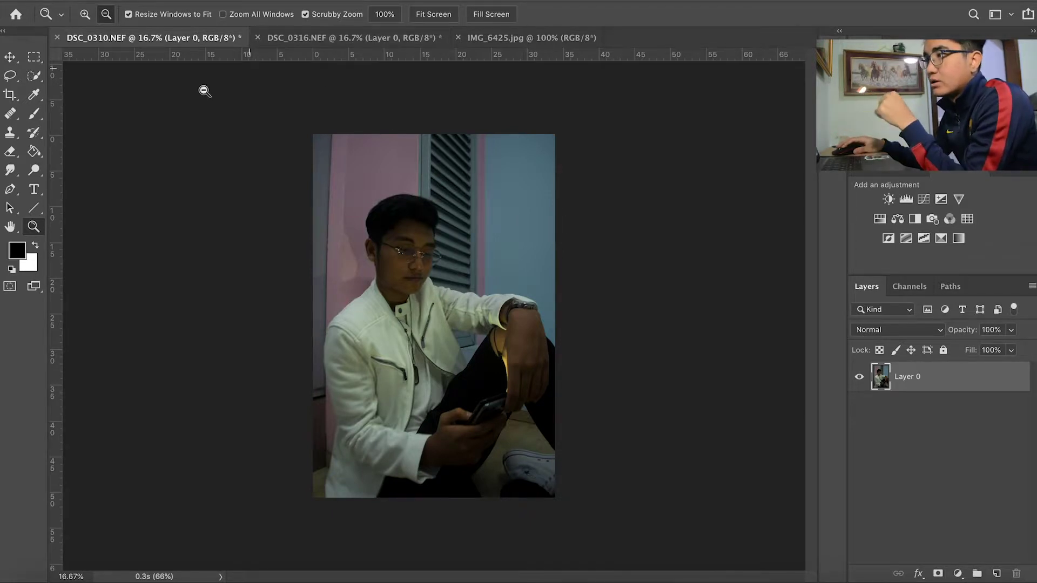
- Type 'So Thai food?' in Telegram Saved Messages and send it
left_click(376, 41)
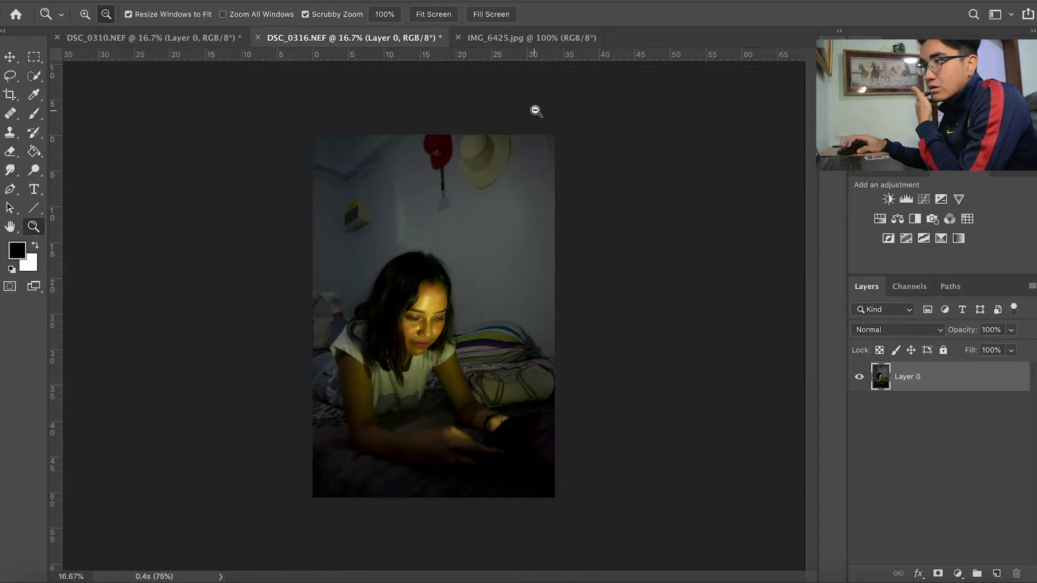
left_click(184, 43)
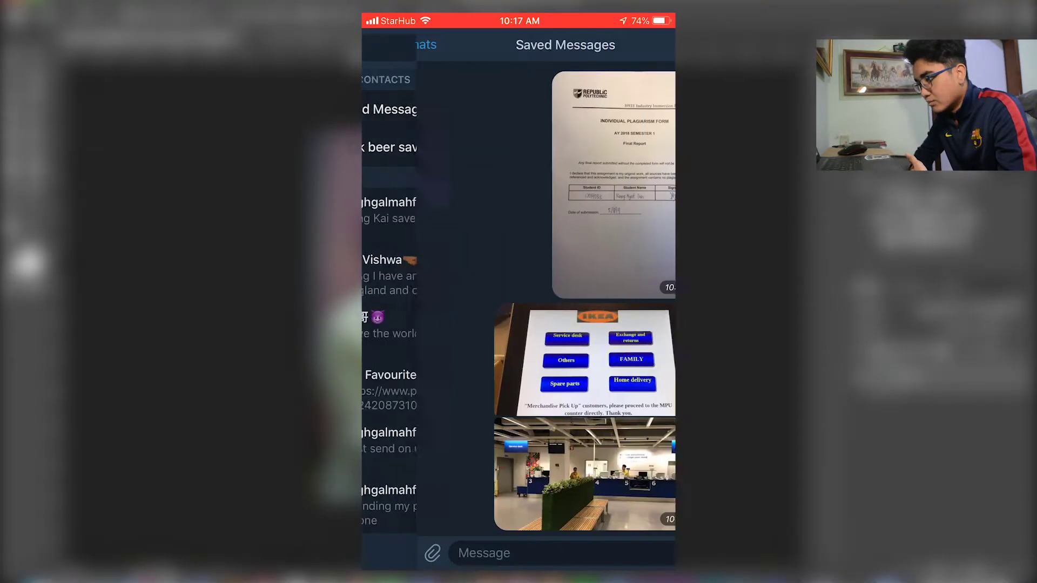
scroll(555, 292, "up", 8)
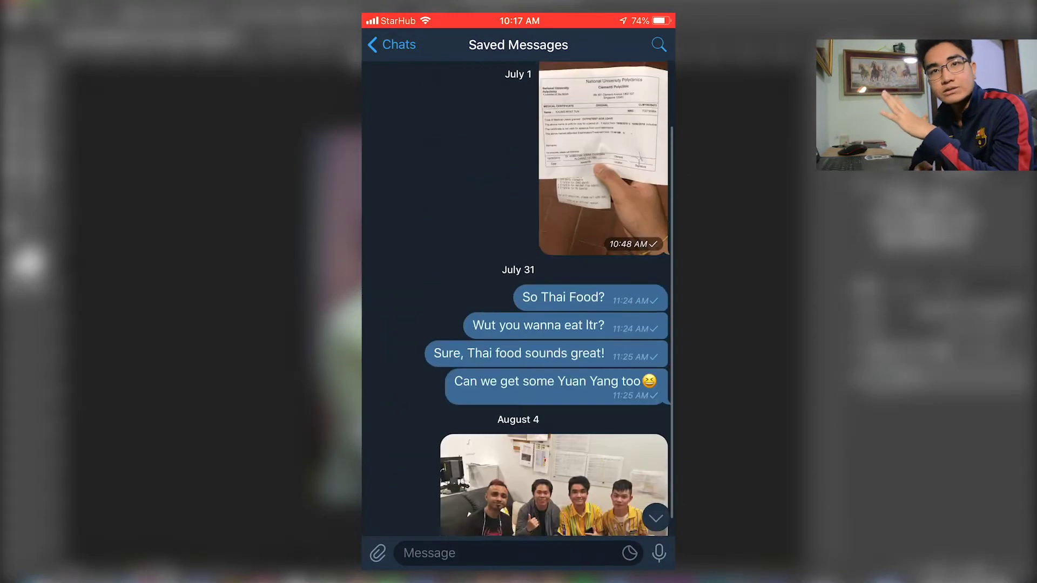
scroll(555, 292, "down", 10)
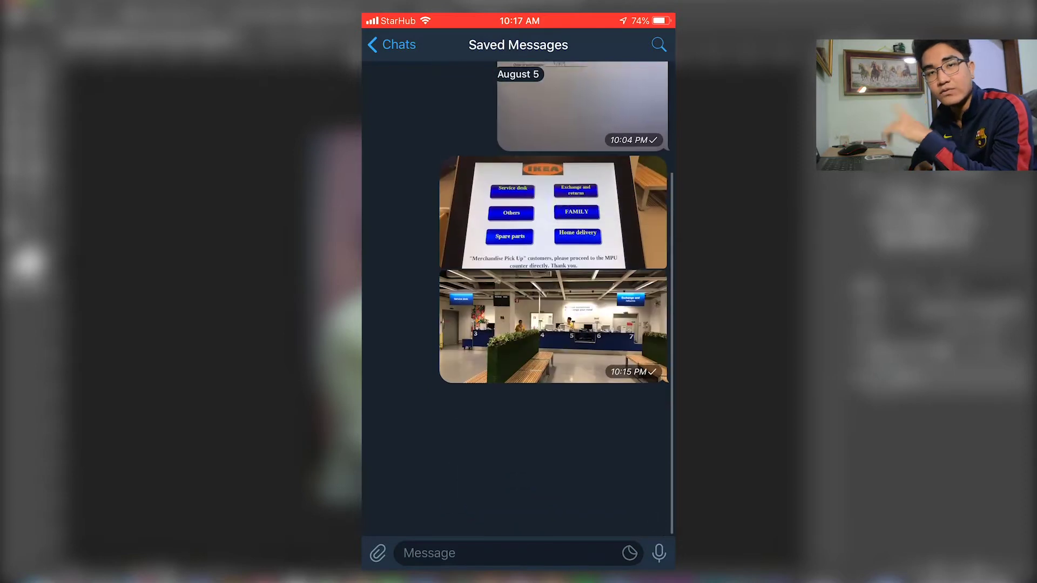
left_click(511, 552)
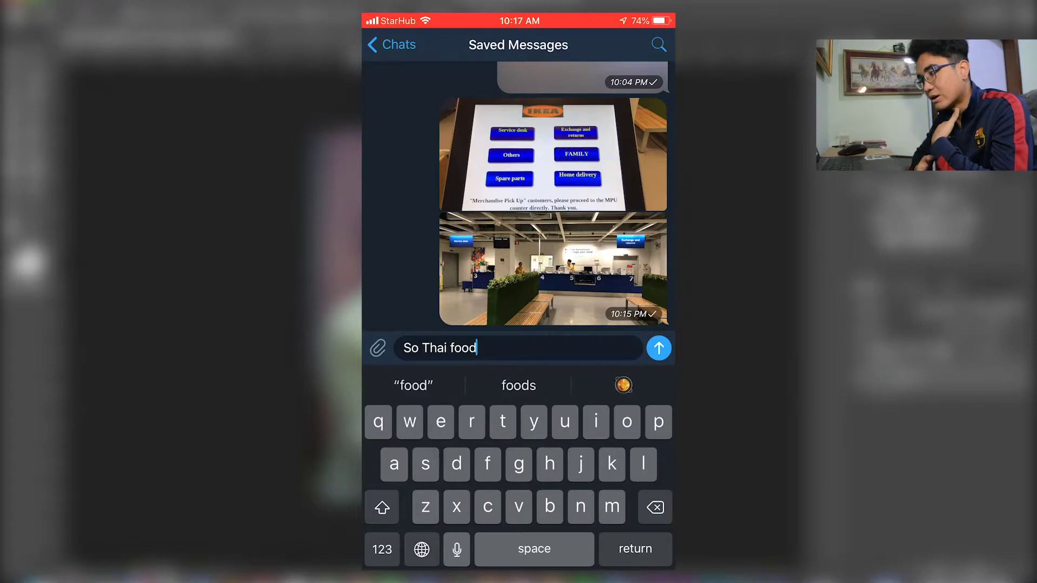
type("?")
left_click(659, 347)
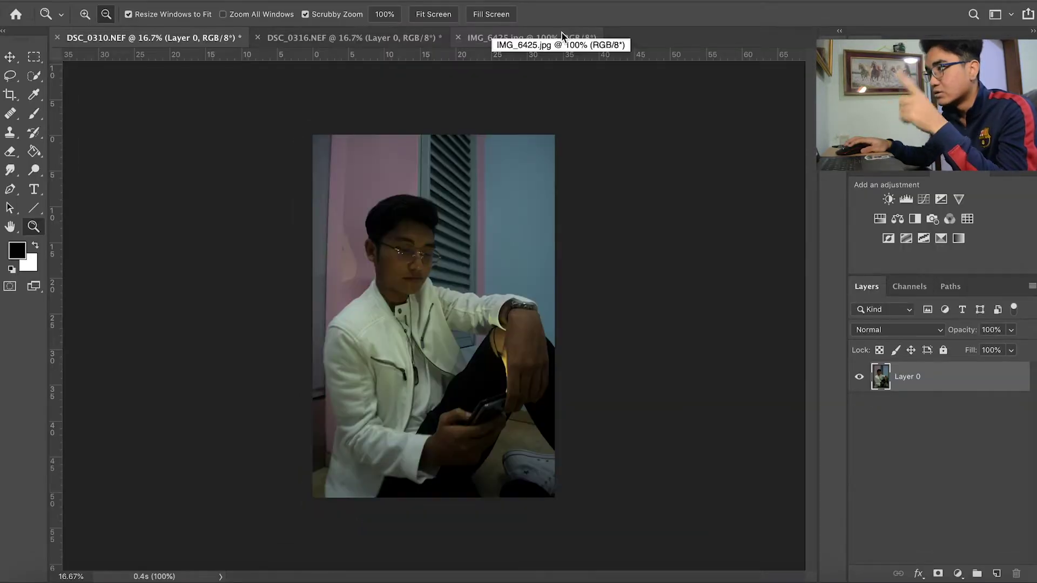
- Unlock IMG_6425.jpg's Background as Layer 0, then bring up the girl's DSC_0316.NEF photo
left_click(563, 37)
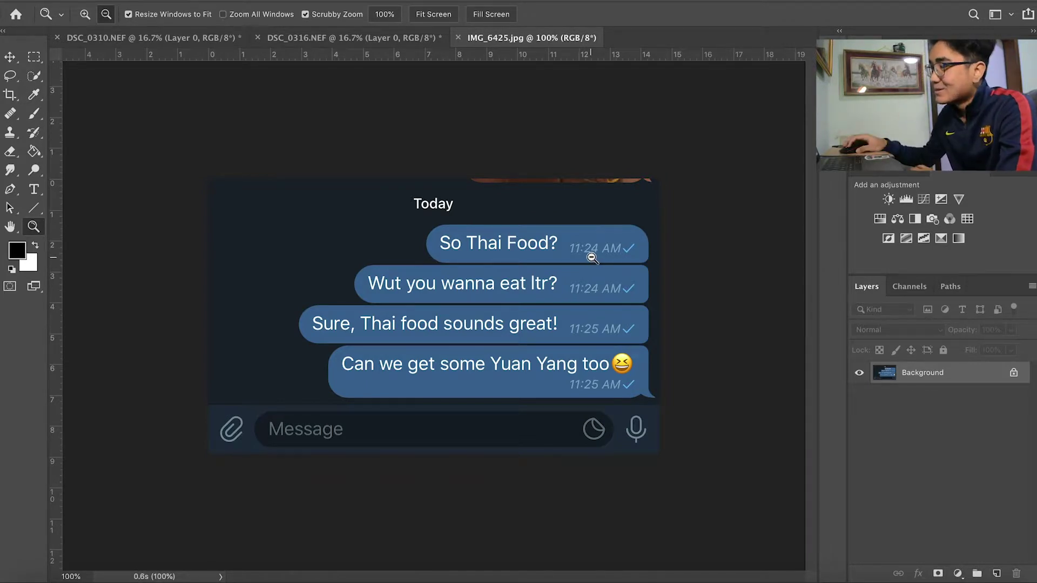
left_click(1016, 374)
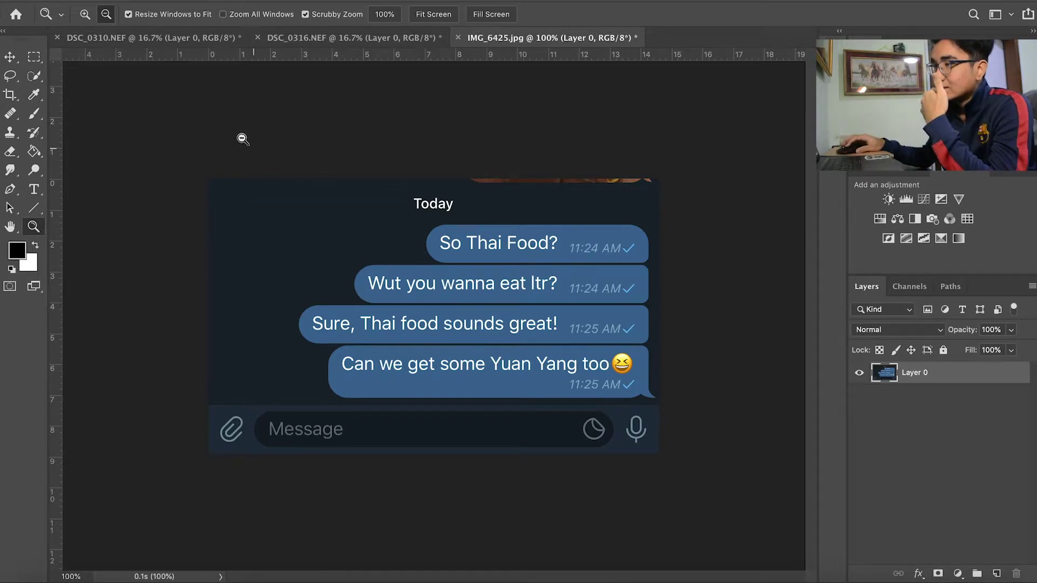
left_click(162, 38)
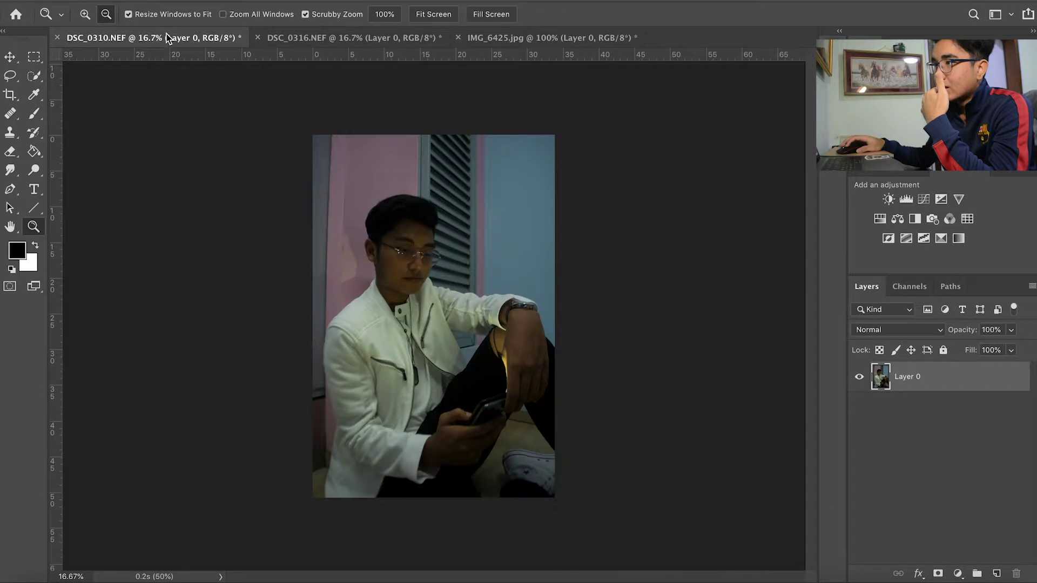
left_click(369, 38)
left_click(150, 38)
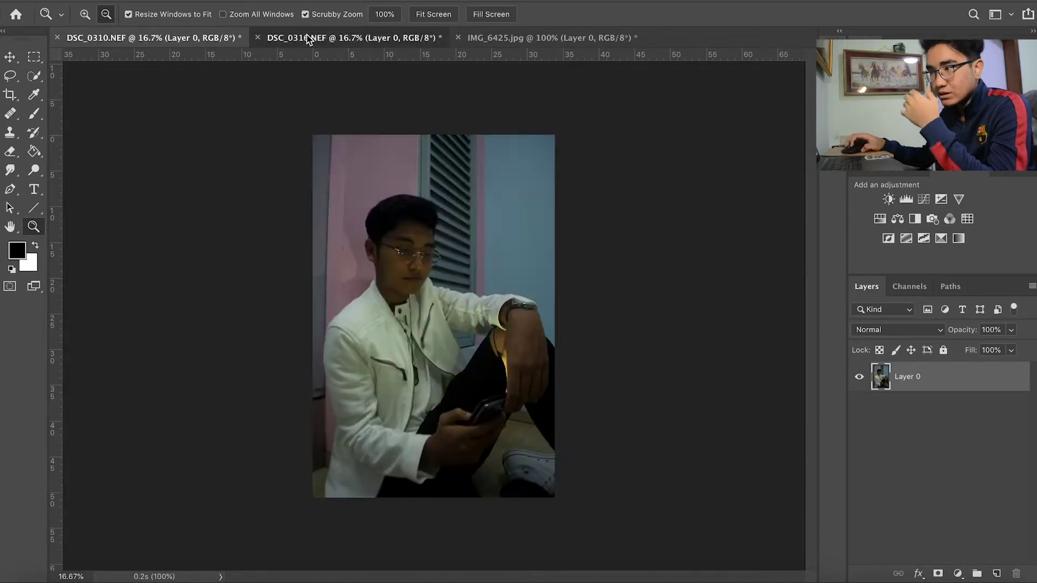
left_click(353, 37)
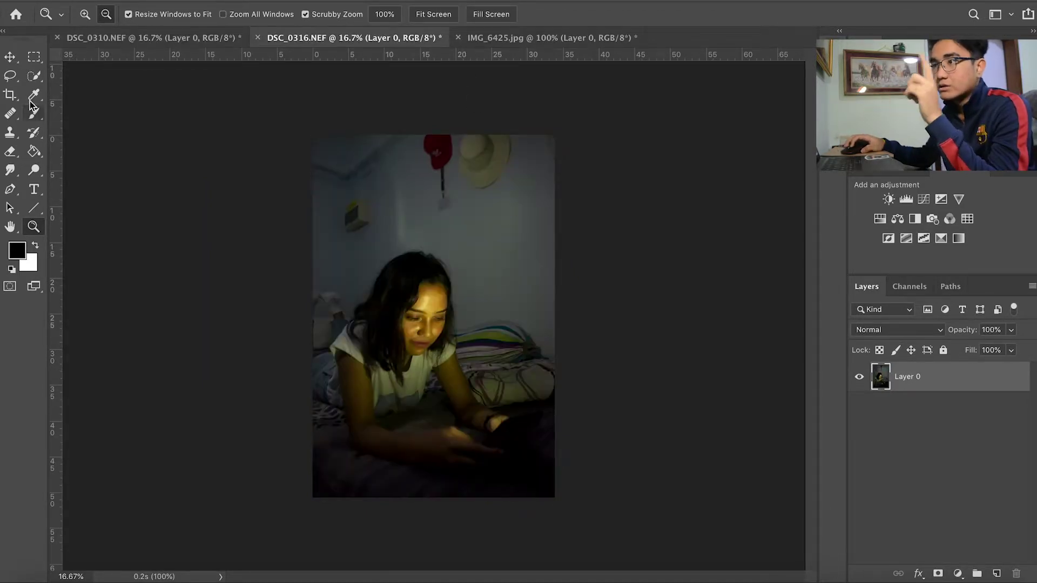
- Crop the girl's photo to a 4:5 (8:10) portrait, nudging her within the frame
left_click(10, 95)
left_click(429, 316)
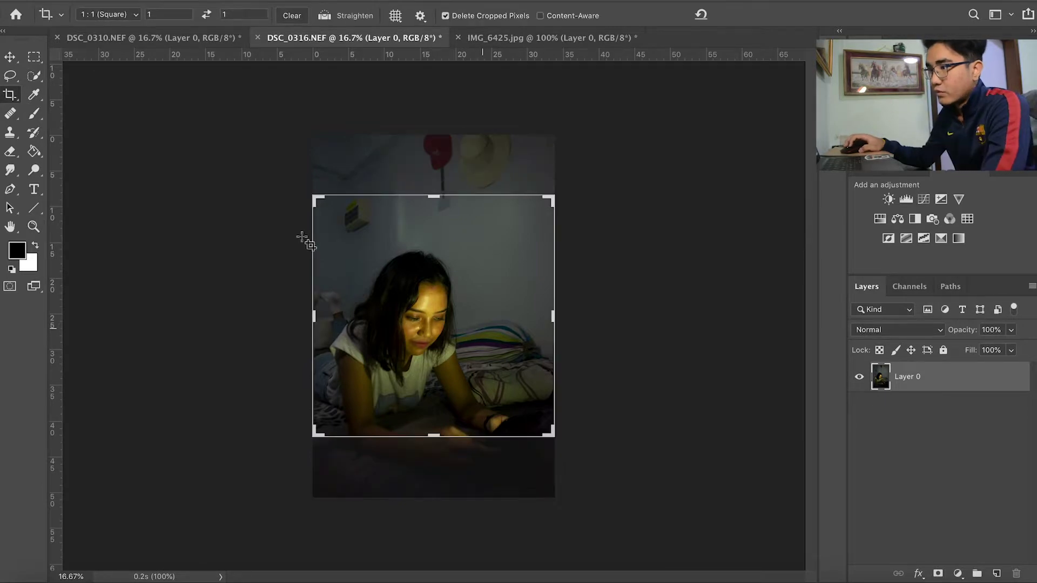
right_click(373, 261)
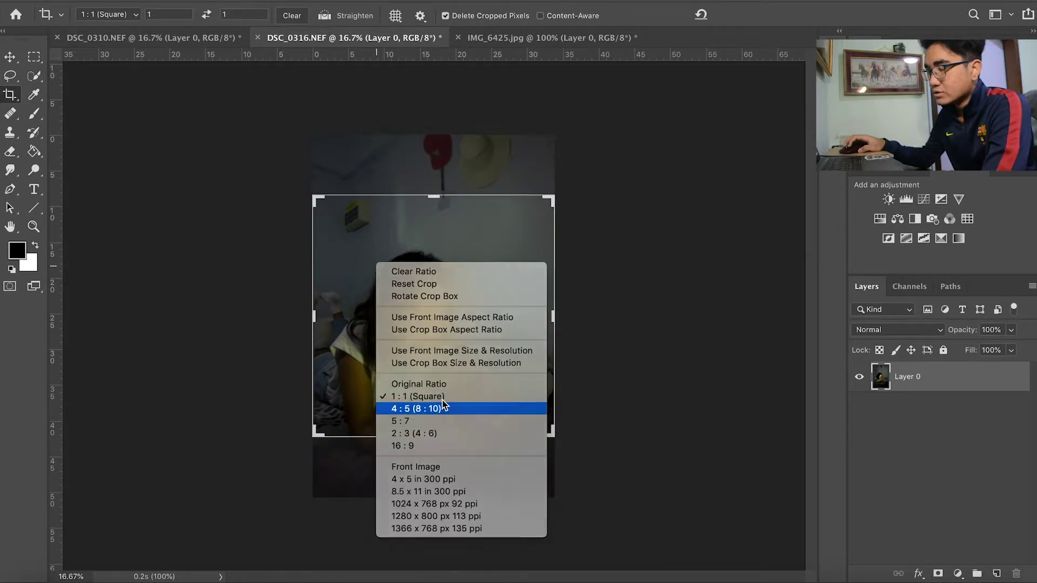
key("Escape")
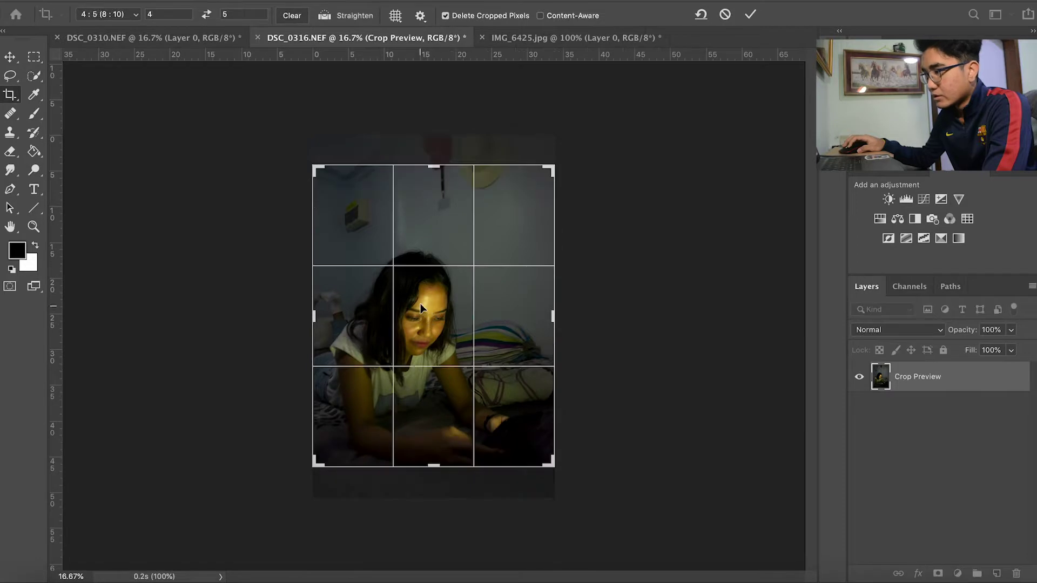
left_click_drag(429, 319, 430, 310)
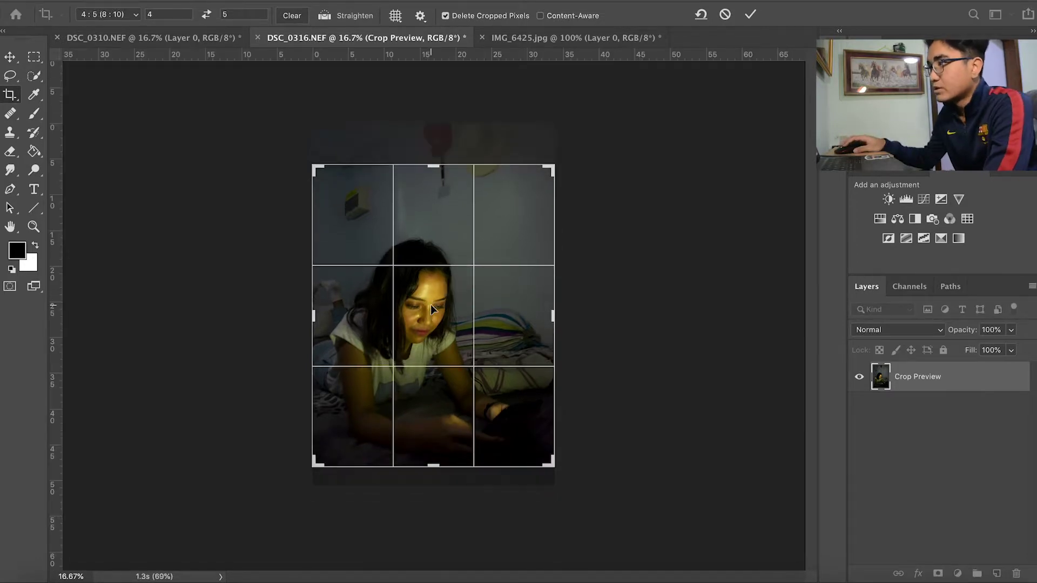
key("Return")
left_click(566, 37)
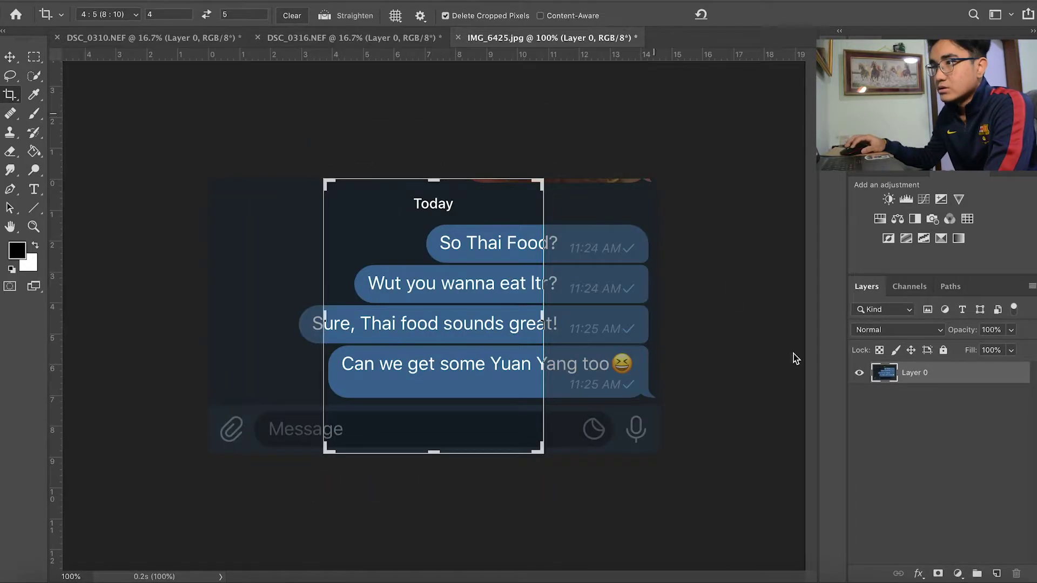
- Mask Layer 0 down to just the 'So Thai Food?' bubble using Quick Selection
key("Escape")
key("v")
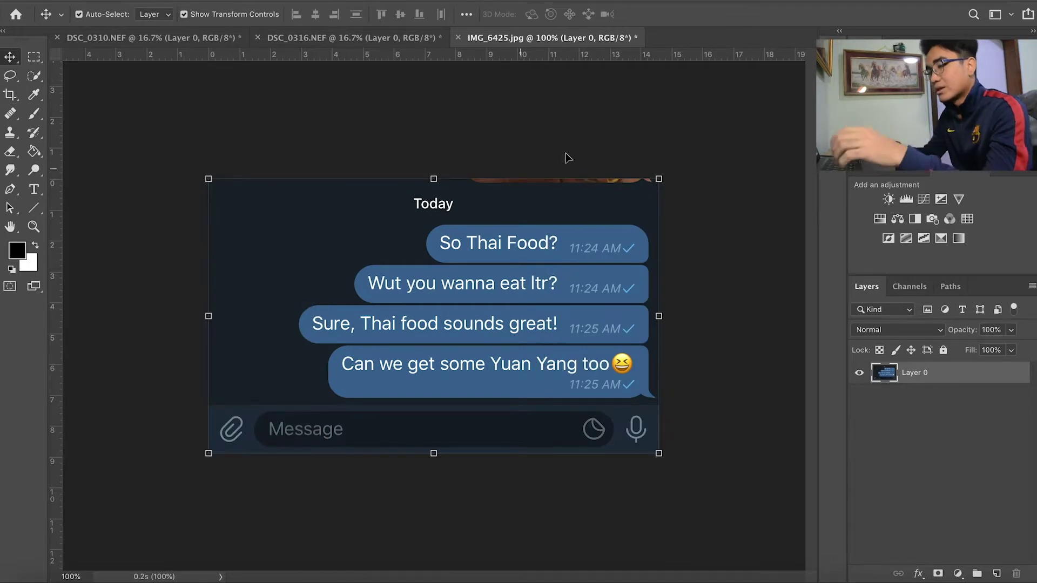
left_click(564, 155)
key("w")
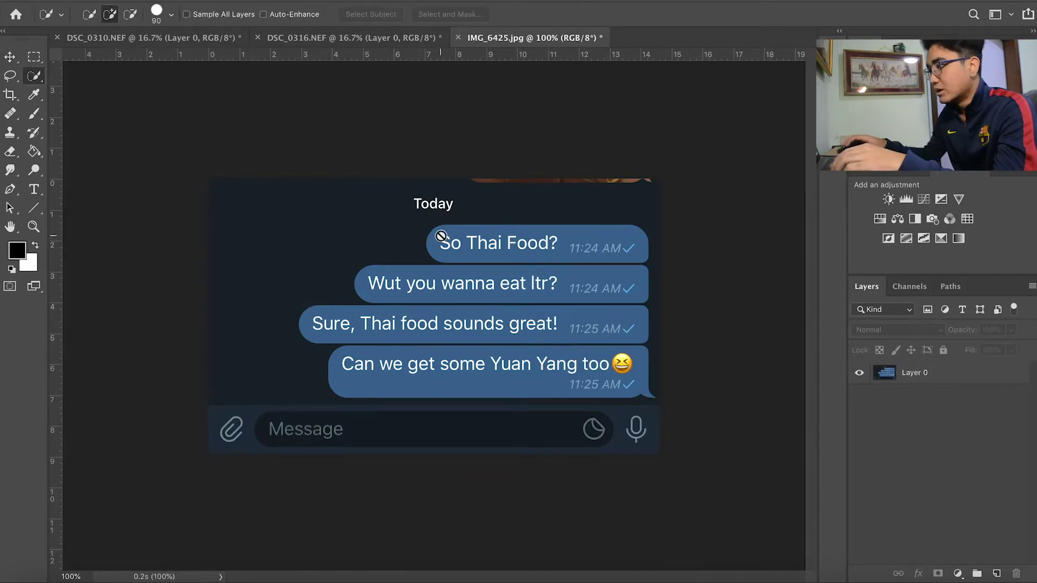
left_click(547, 252)
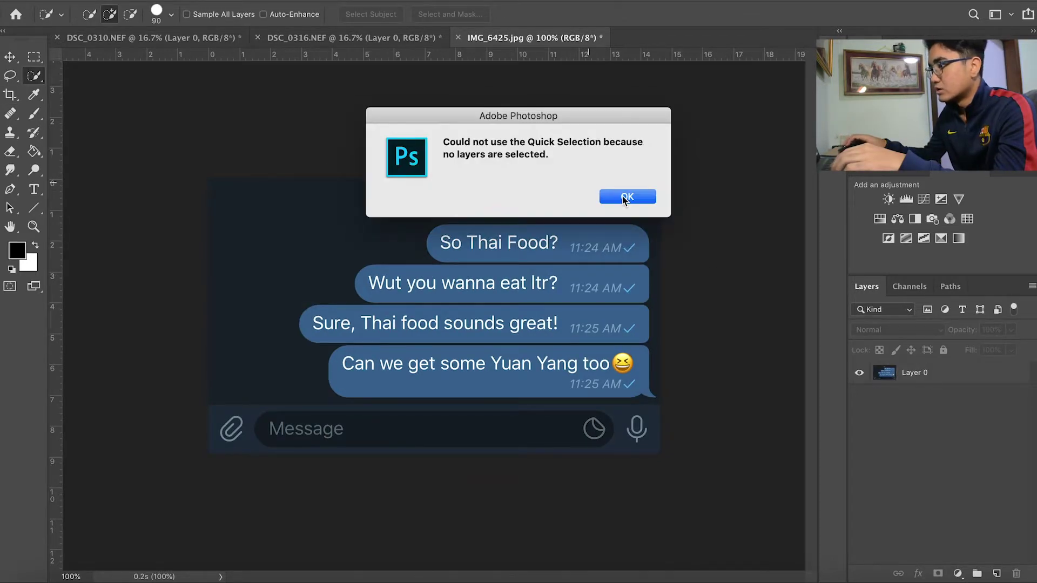
left_click(626, 199)
left_click(944, 373)
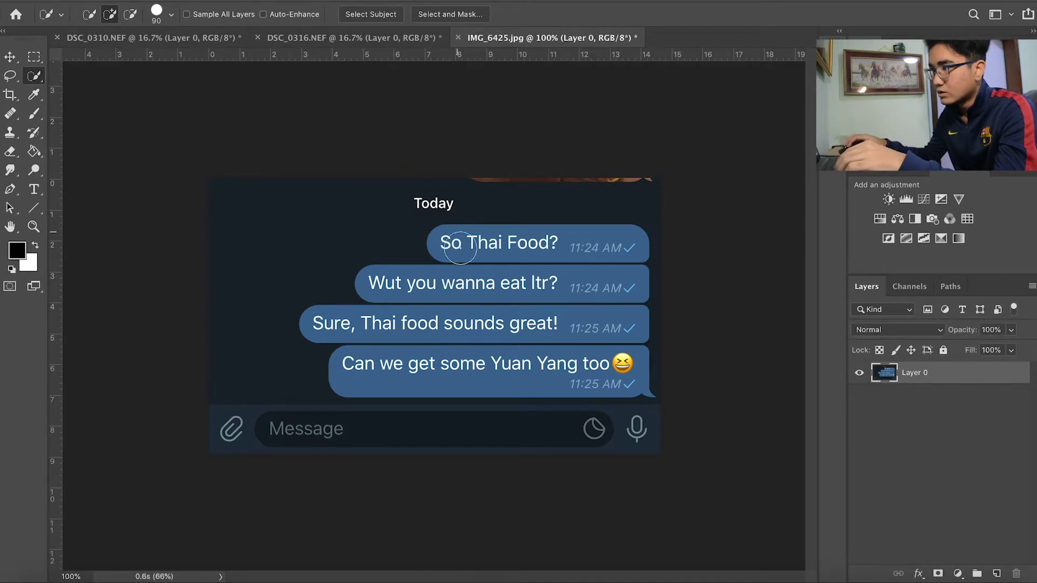
left_click_drag(459, 247, 531, 243)
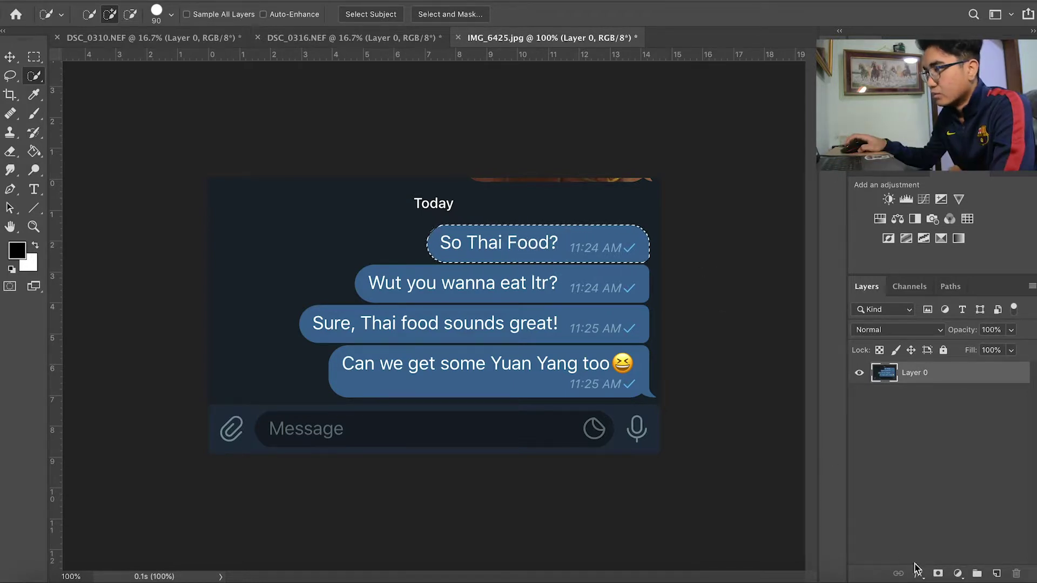
left_click(937, 574)
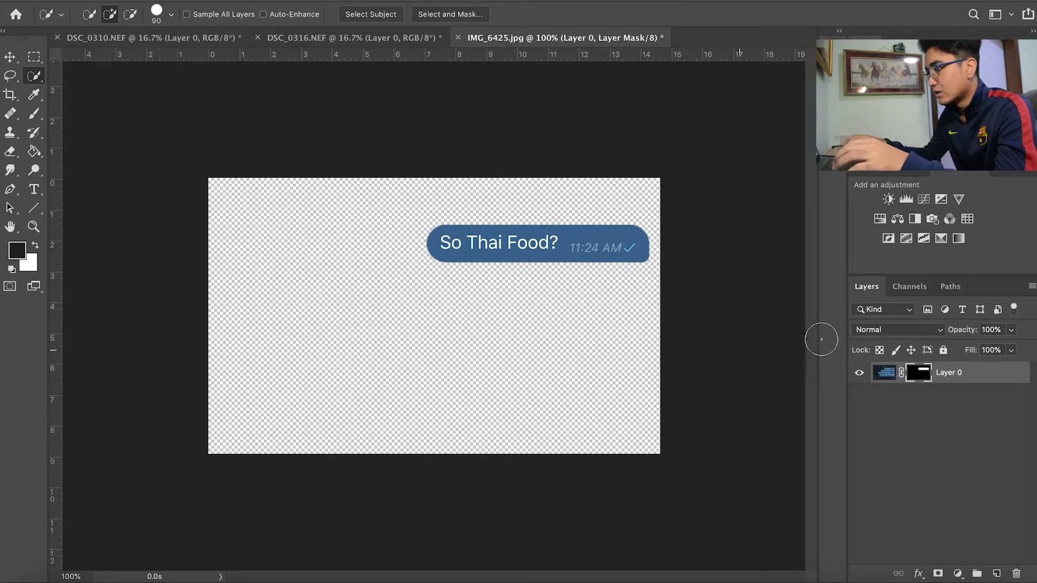
- Drag the masked bubble layer onto the girl's photo
key("ctrl+t")
key("v")
left_click_drag(962, 374, 367, 77)
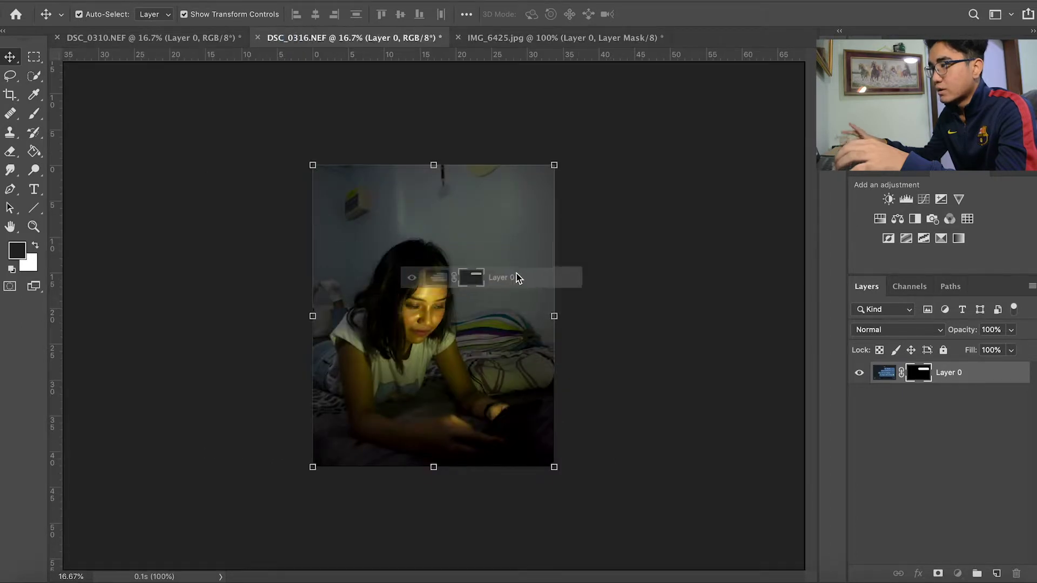
left_click_drag(366, 77, 507, 262)
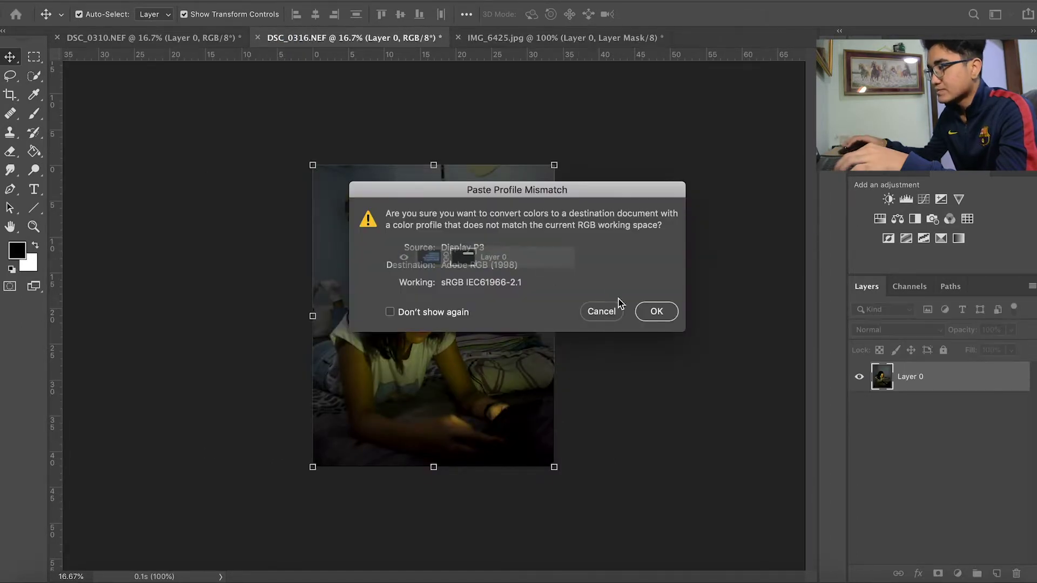
left_click(656, 311)
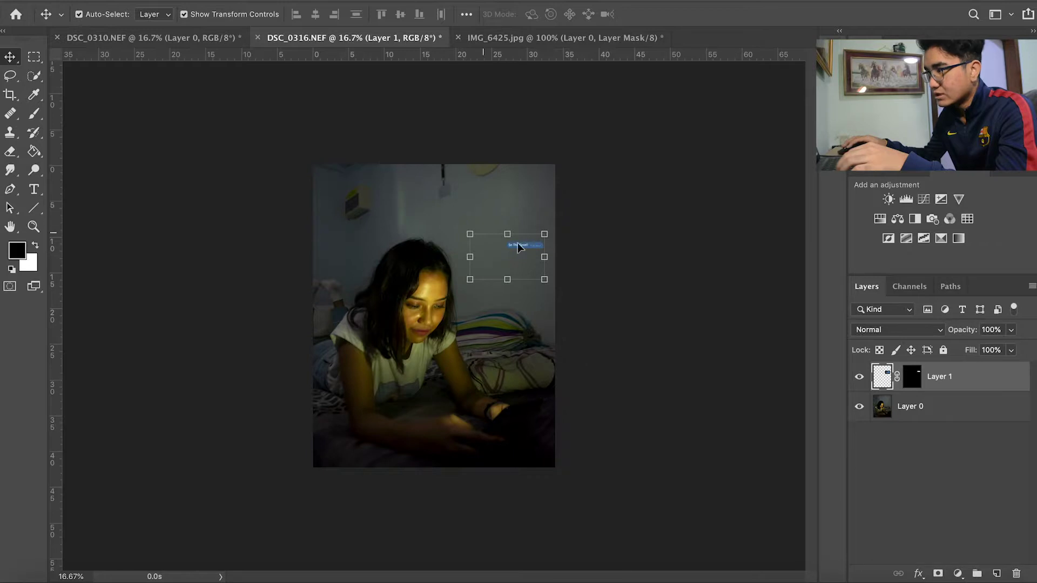
left_click_drag(470, 235, 358, 165)
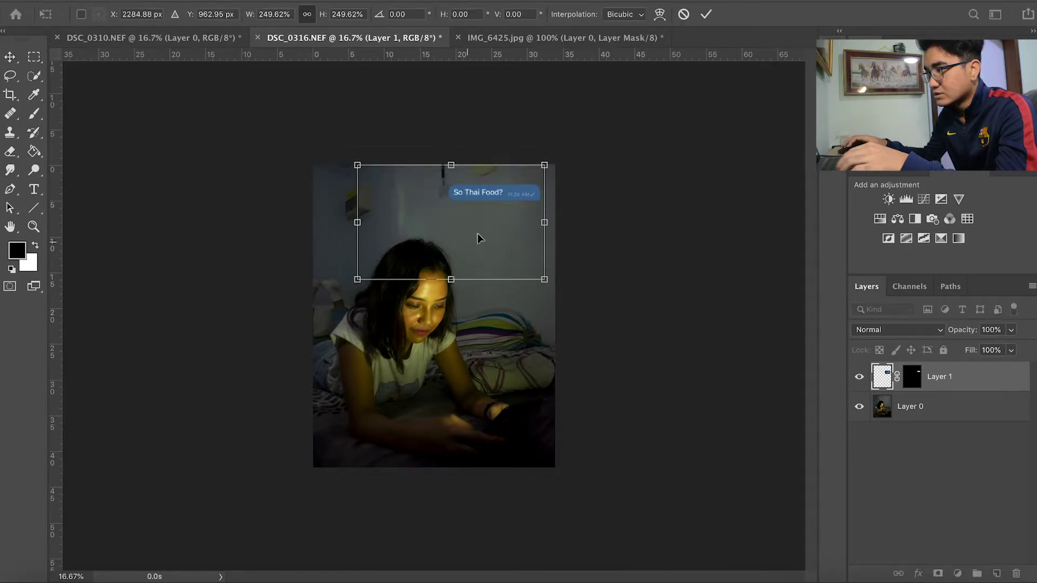
left_click_drag(544, 282, 555, 292)
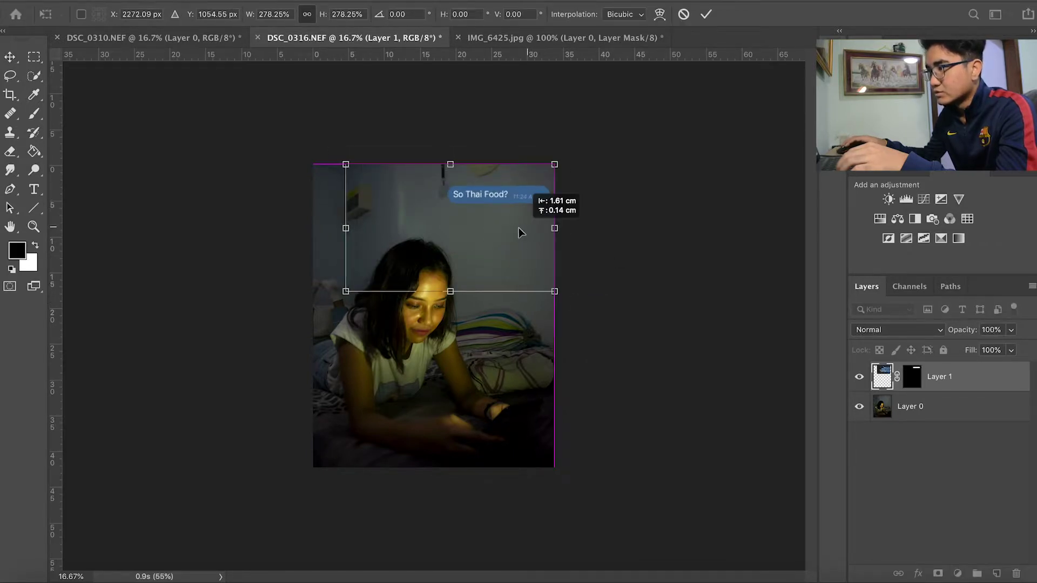
left_click_drag(533, 238, 522, 235)
key("Return")
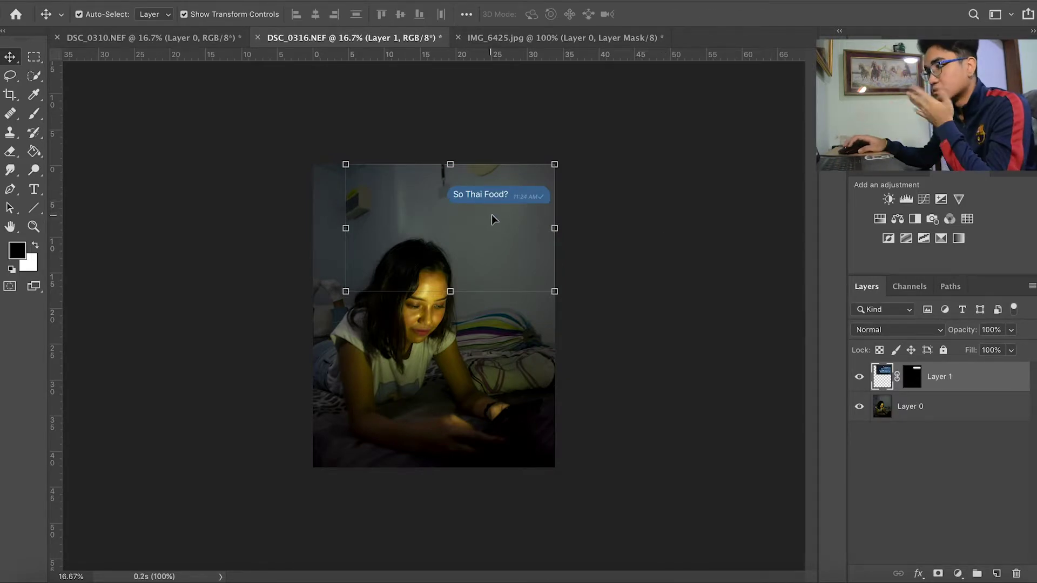
left_click(671, 285)
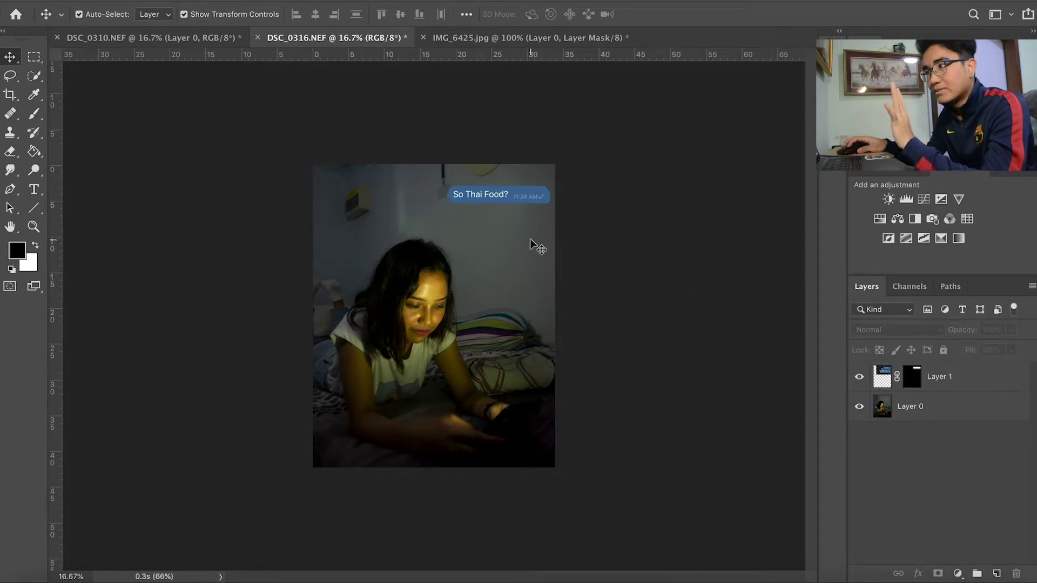
left_click(519, 203)
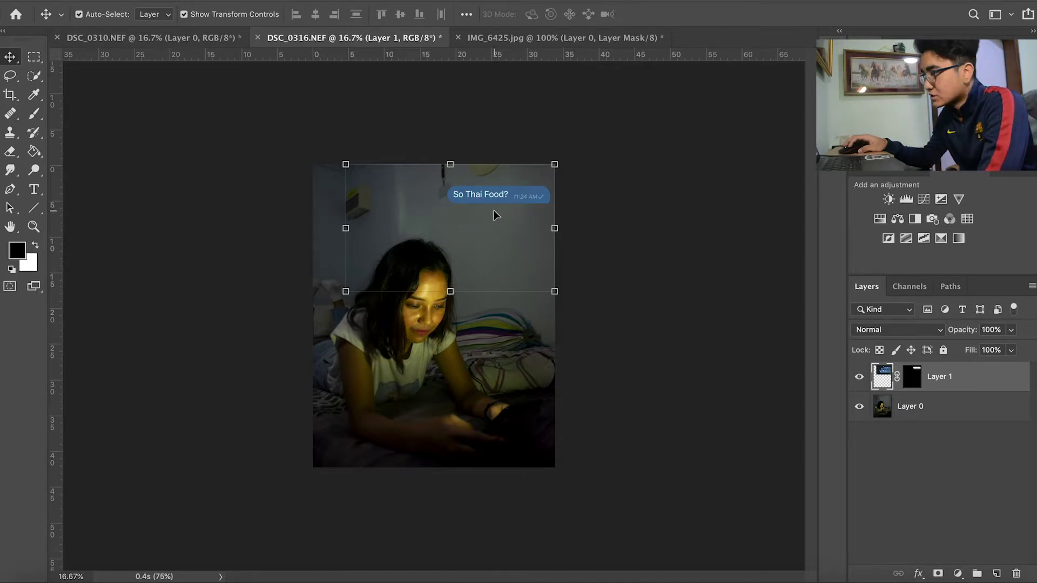
left_click(934, 409)
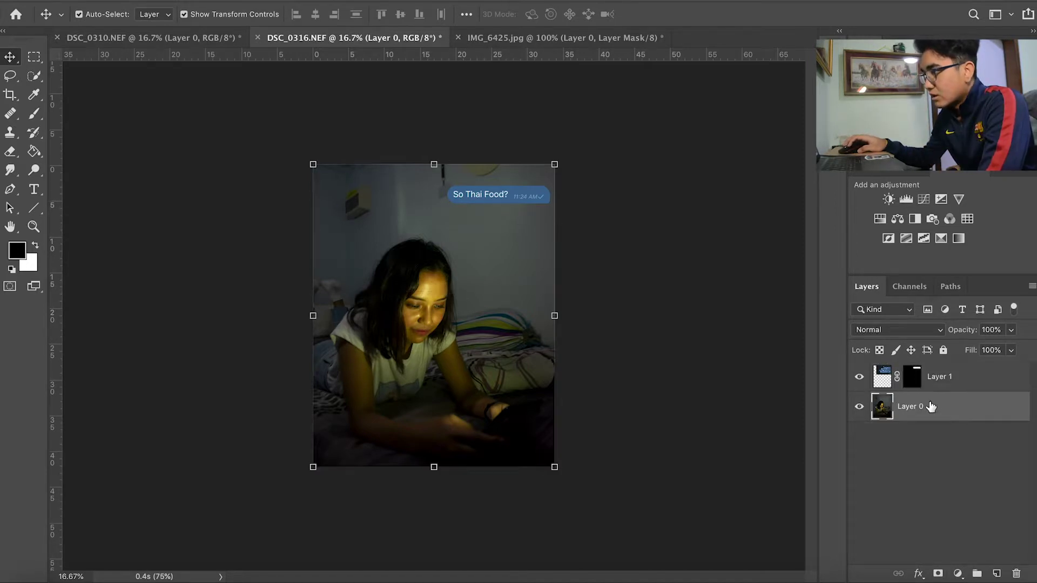
left_click(946, 378)
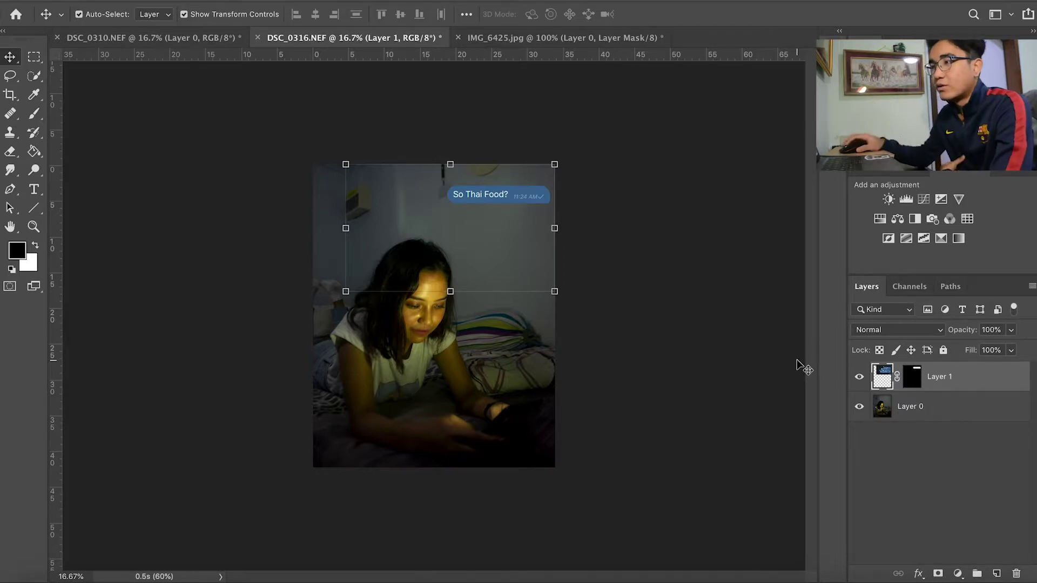
left_click(680, 383)
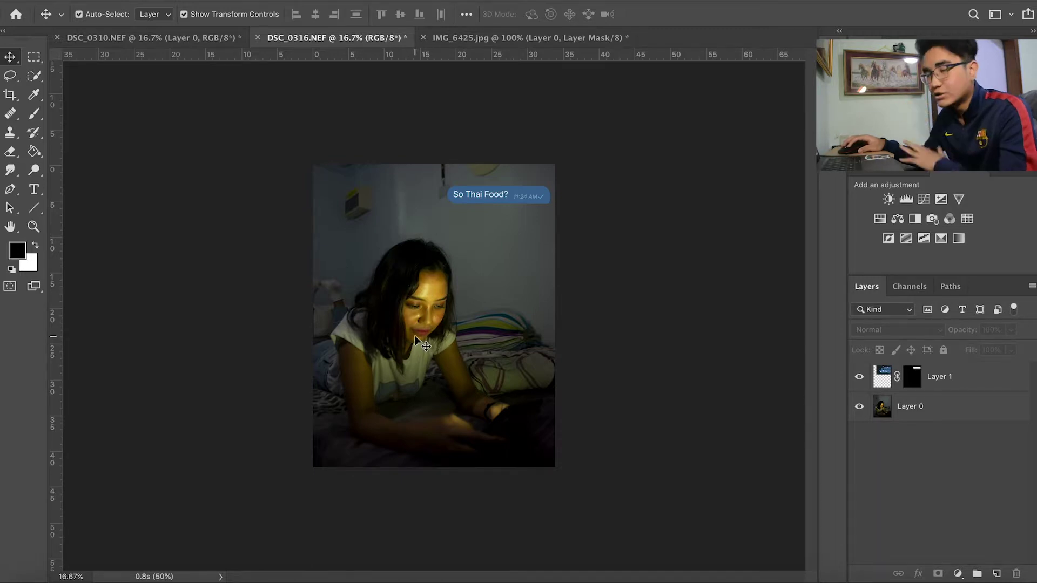
left_click(162, 38)
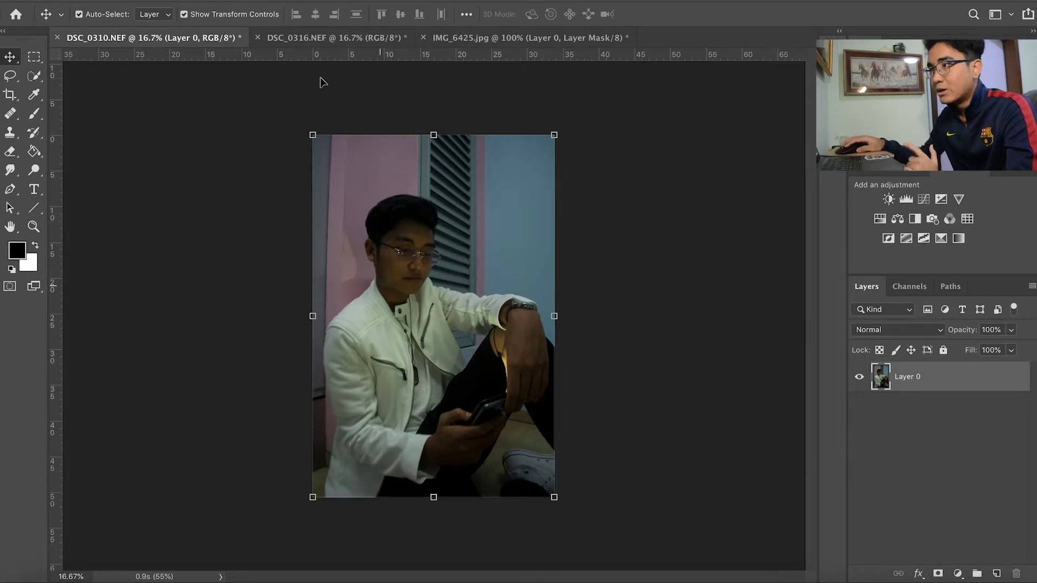
left_click(332, 37)
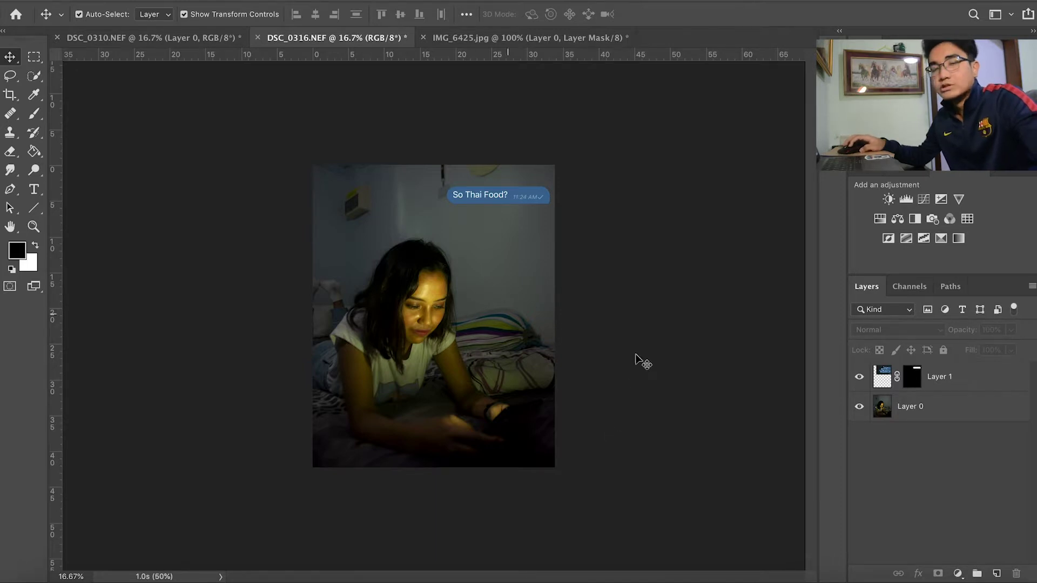
left_click(136, 38)
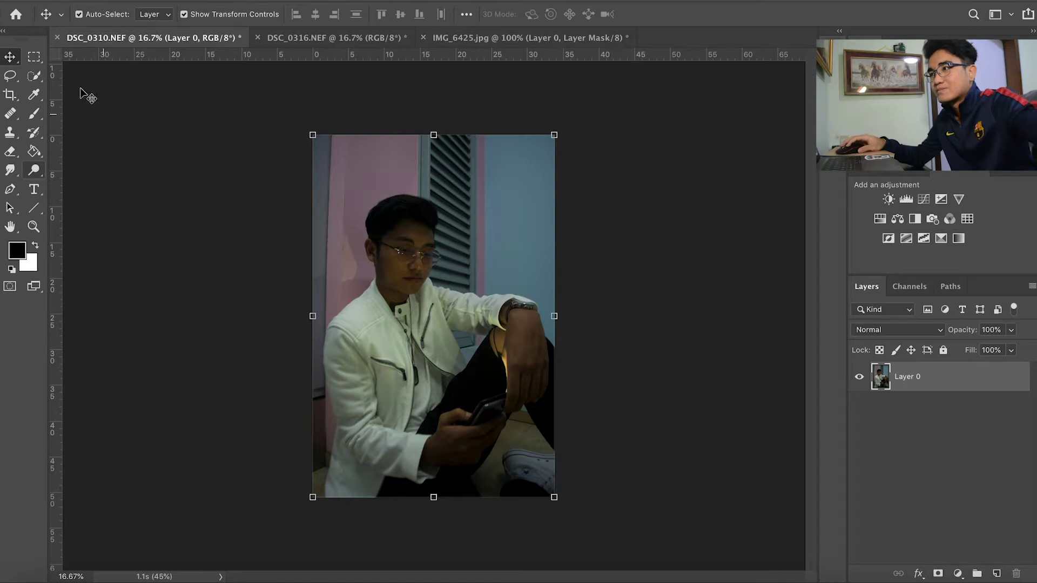
left_click(350, 41)
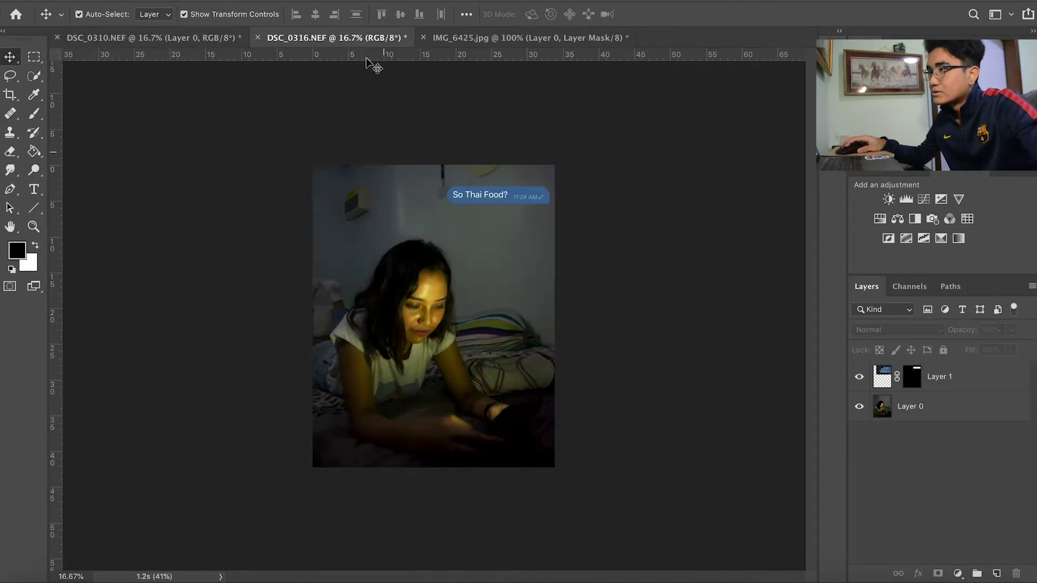
left_click(173, 39)
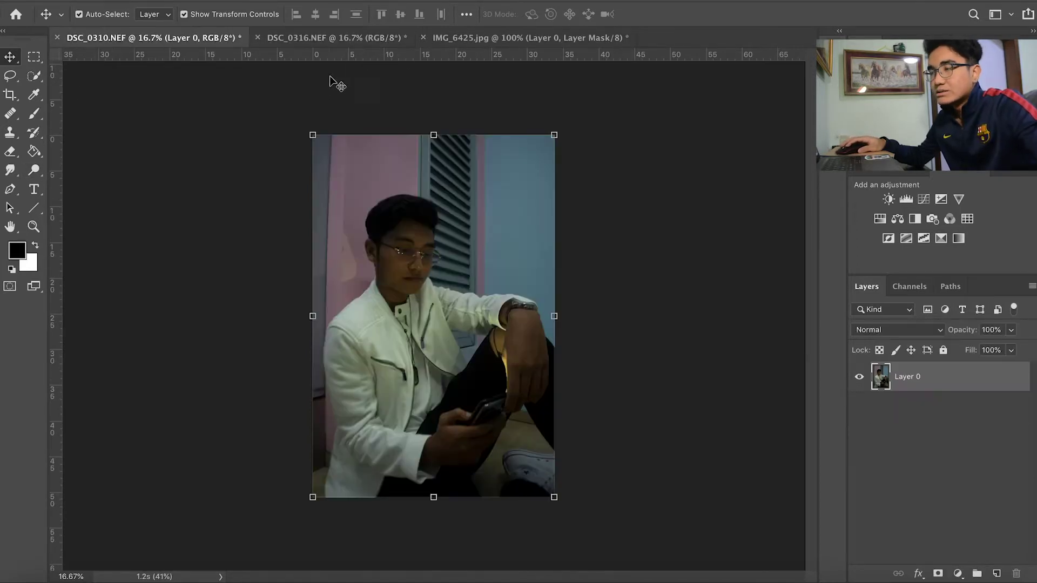
left_click(336, 38)
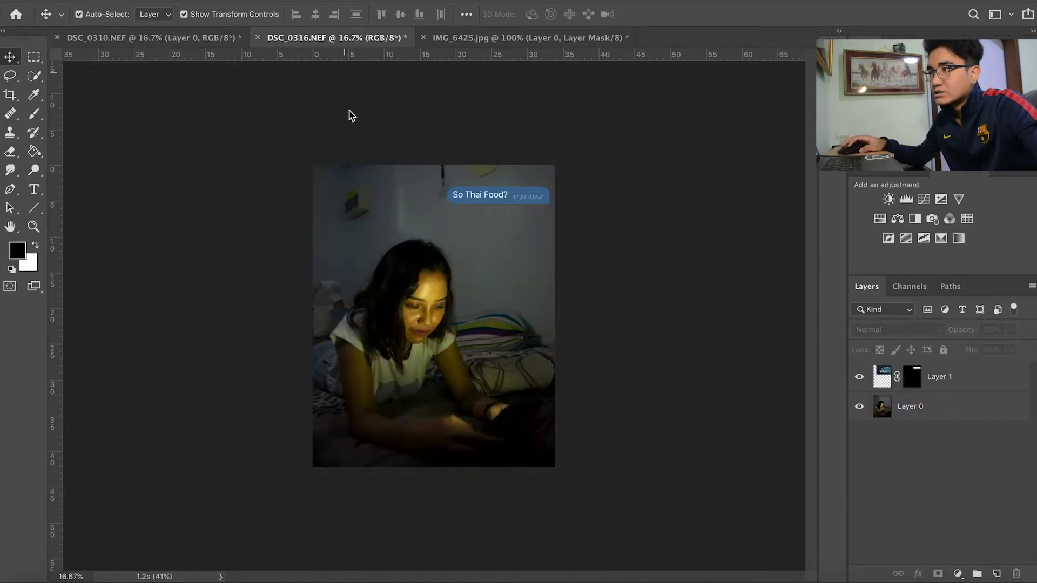
left_click(137, 38)
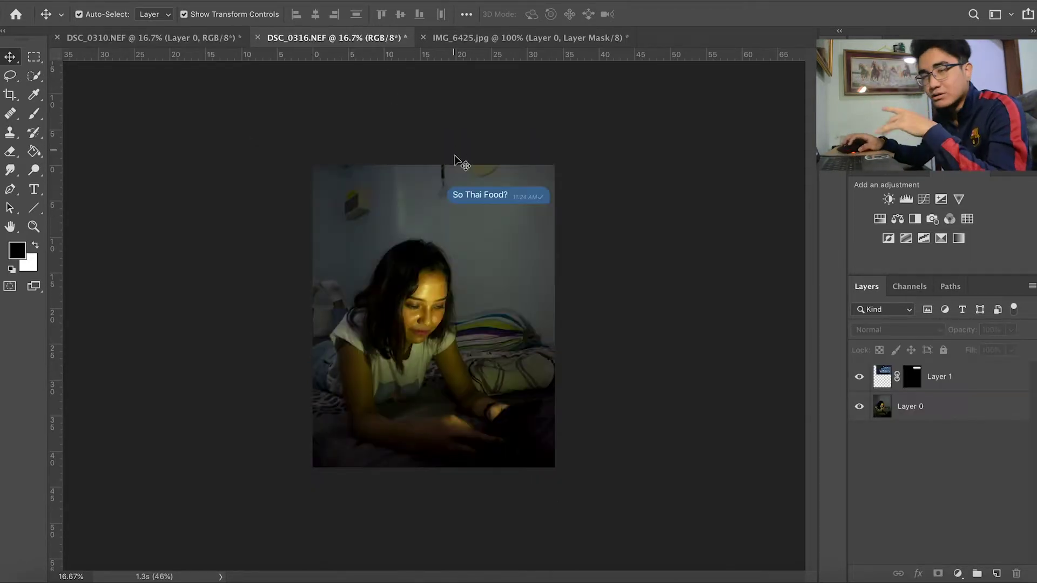
left_click(511, 195)
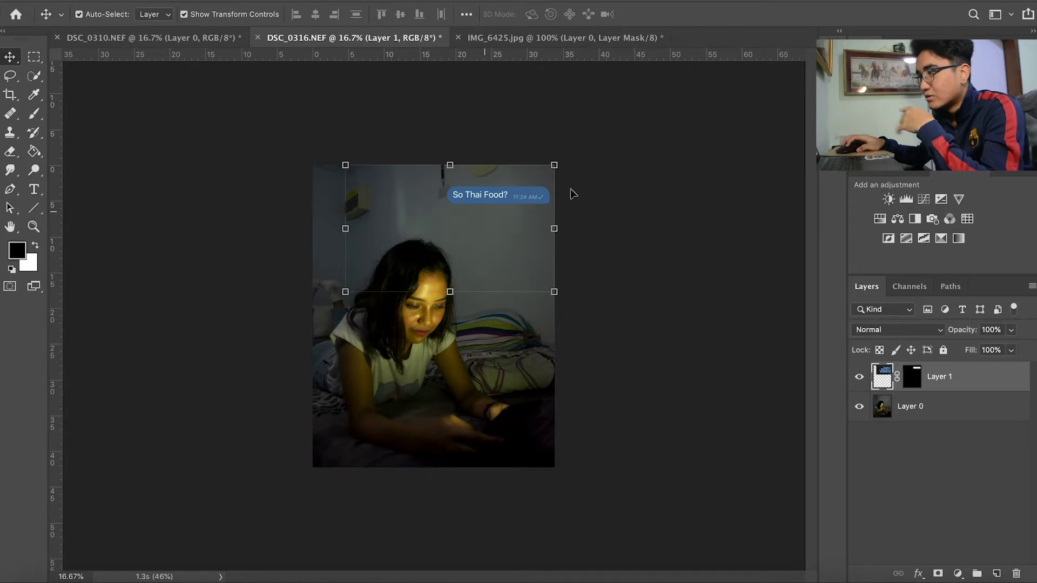
left_click(632, 253)
left_click(483, 197)
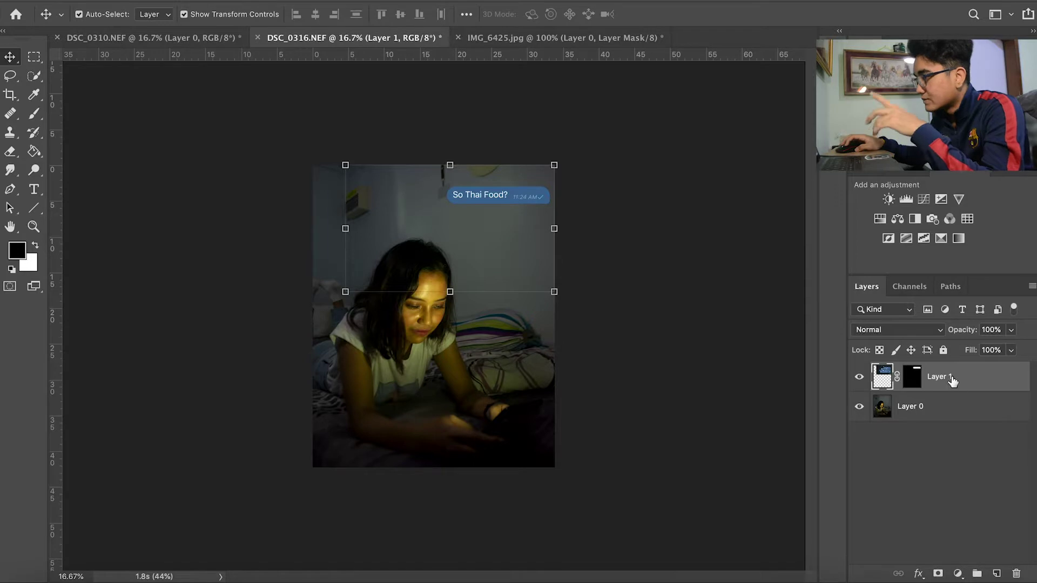
left_click(913, 377)
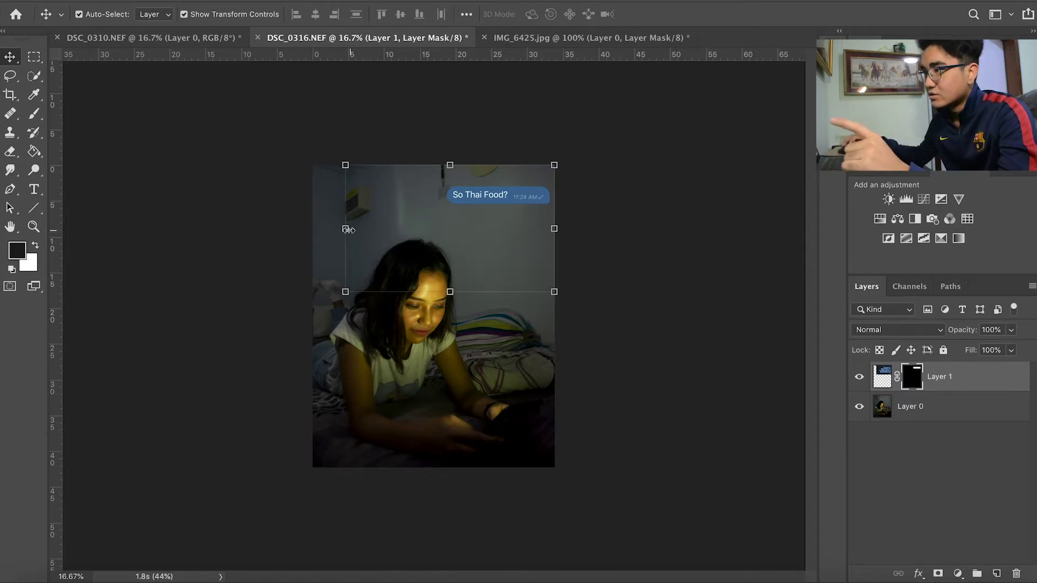
- Enlarge the chat bubble to about 107.6% from its left edge and commit
left_click_drag(345, 228, 328, 228)
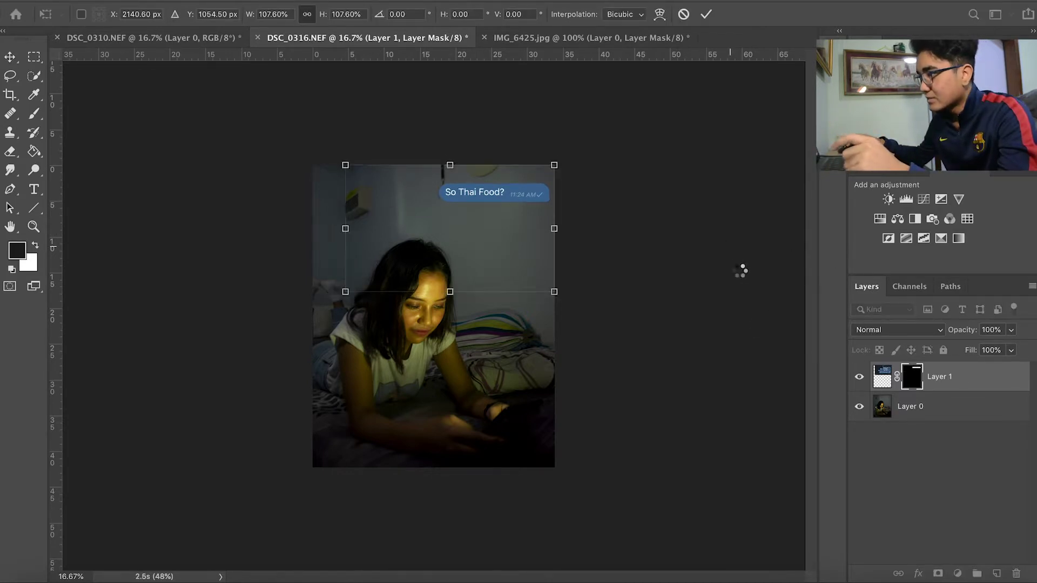
key("Return")
left_click(939, 376, "ctrl")
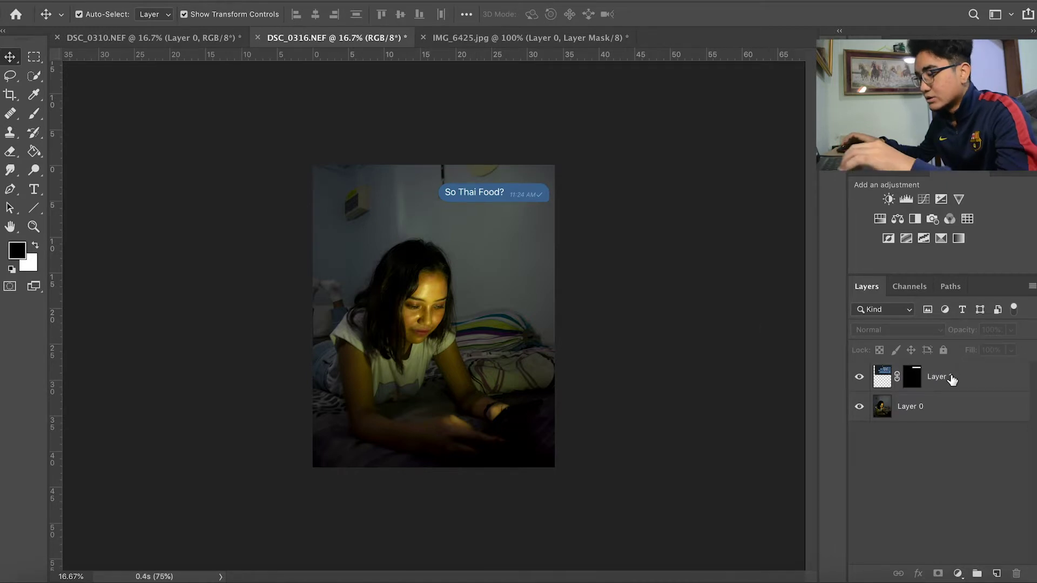
left_click(957, 377)
- Duplicate the bubble layer twice with Cmd+J and select the topmost copy
key("super+j")
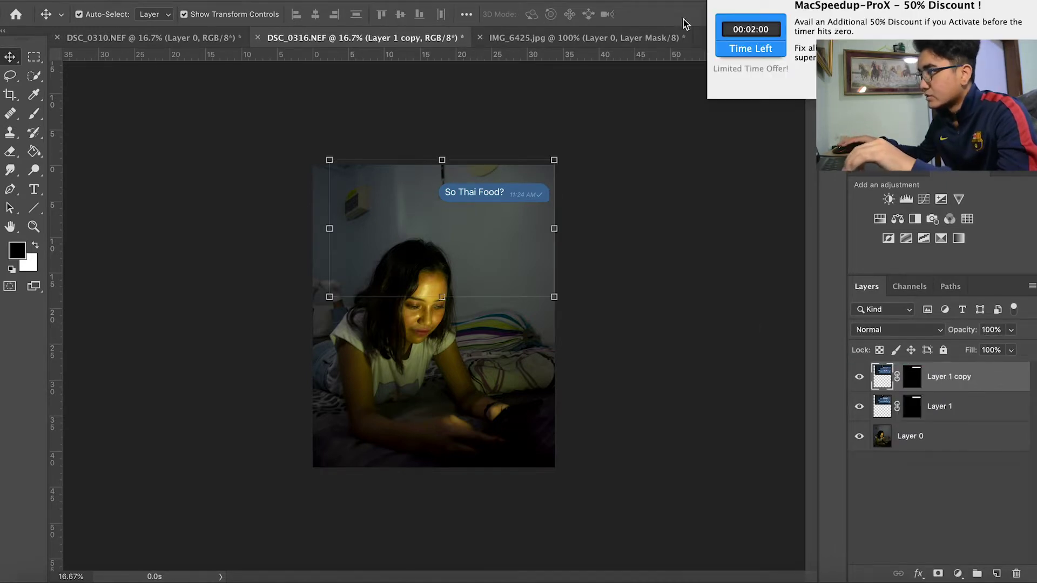
left_click(713, 3)
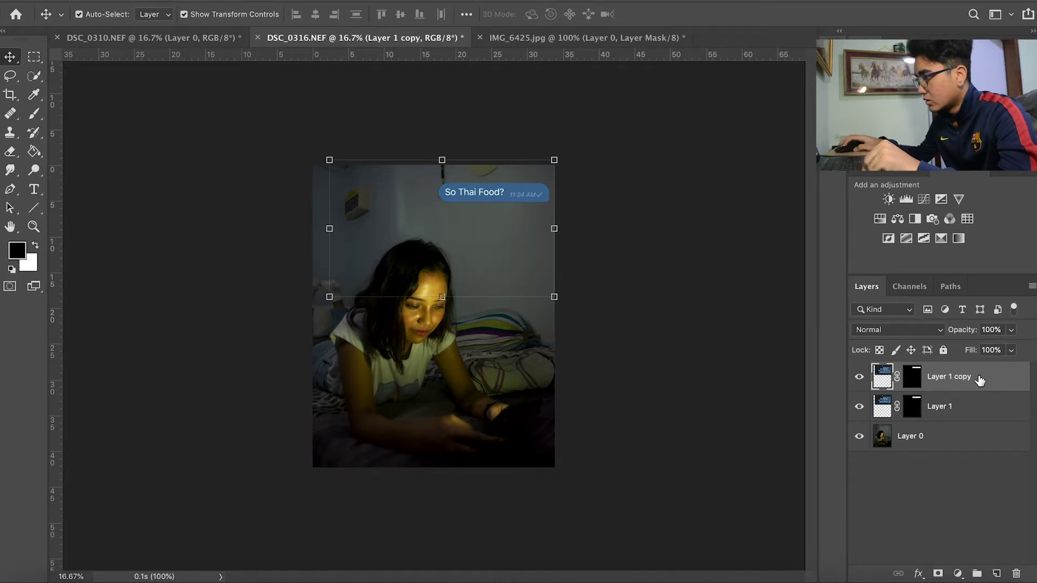
left_click_drag(979, 382, 979, 378)
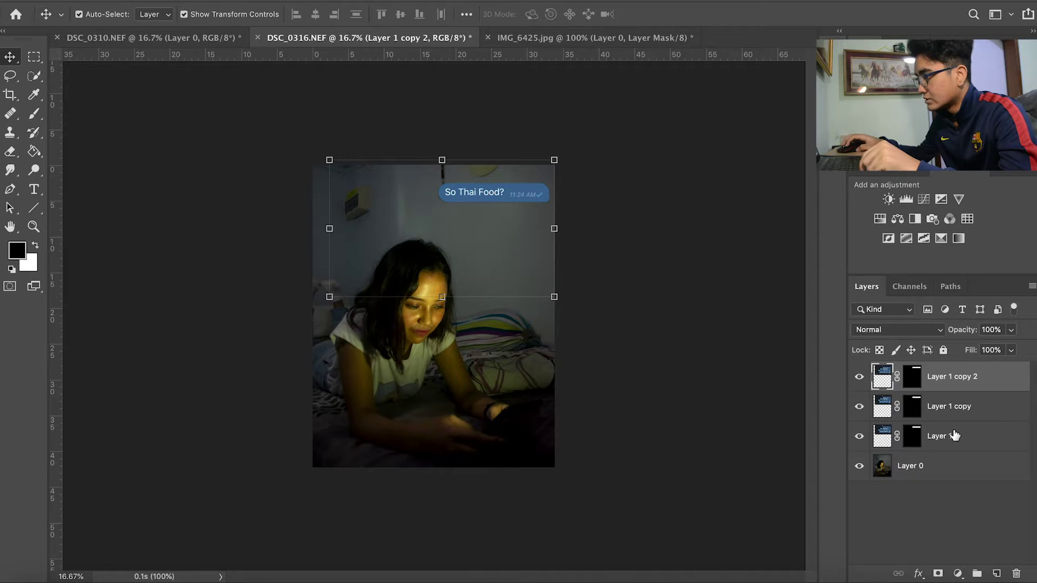
left_click(954, 436)
mouse_move(956, 436)
left_mouse_down()
mouse_move(966, 431)
mouse_move(1015, 572)
left_mouse_up()
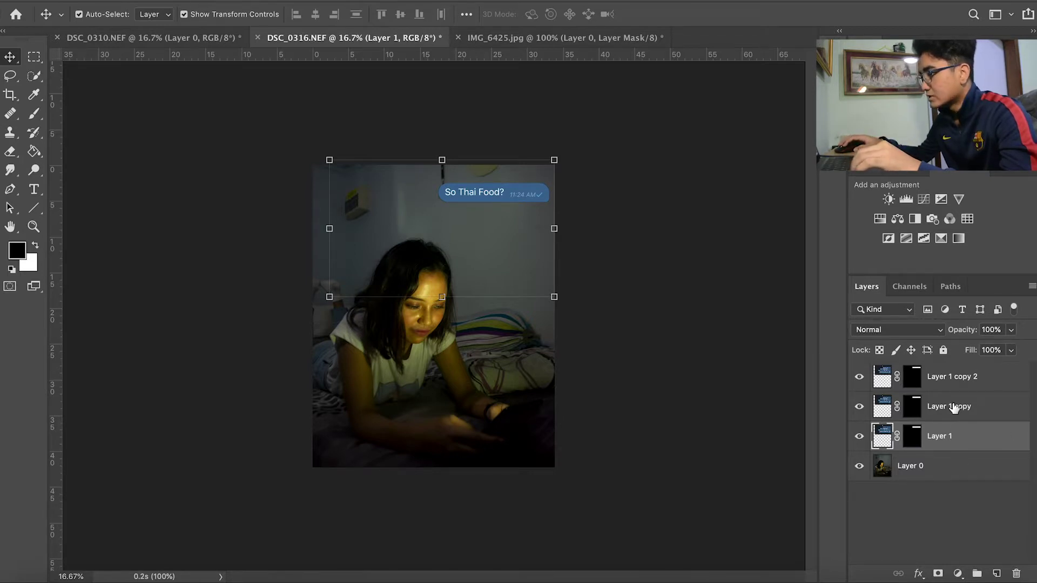
left_click(990, 408)
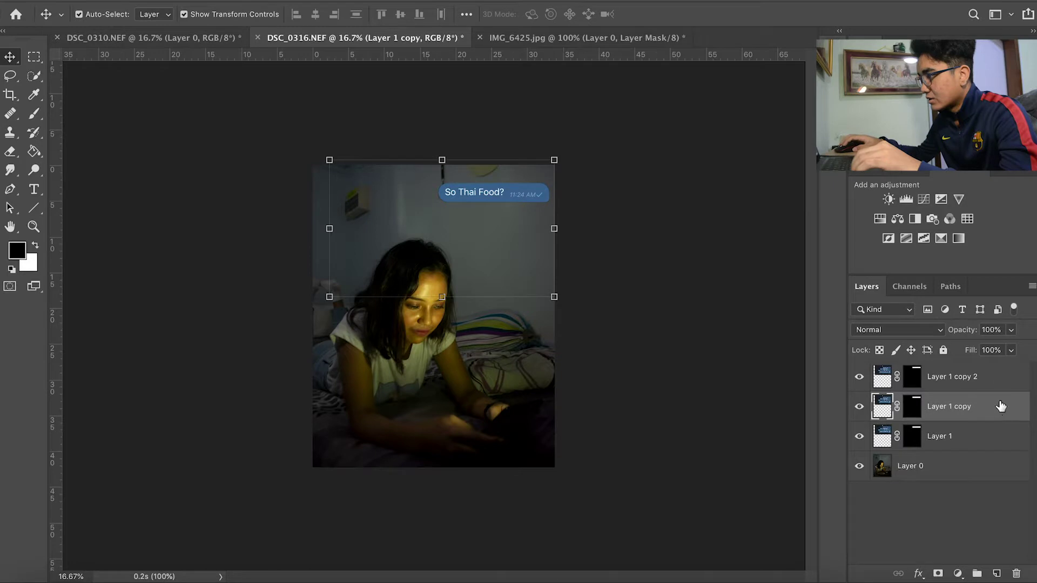
left_click(1001, 379)
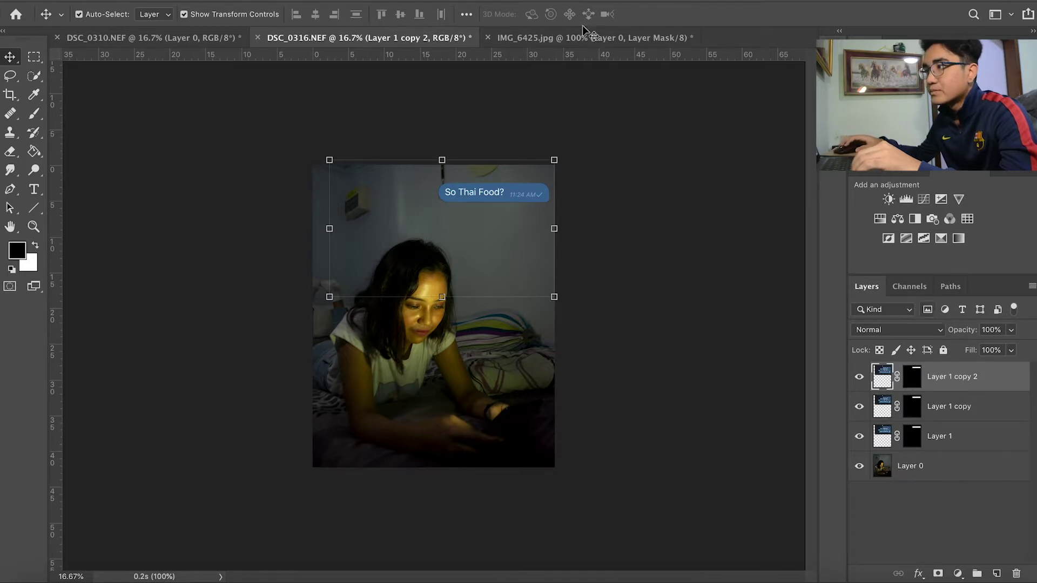
left_click(360, 1)
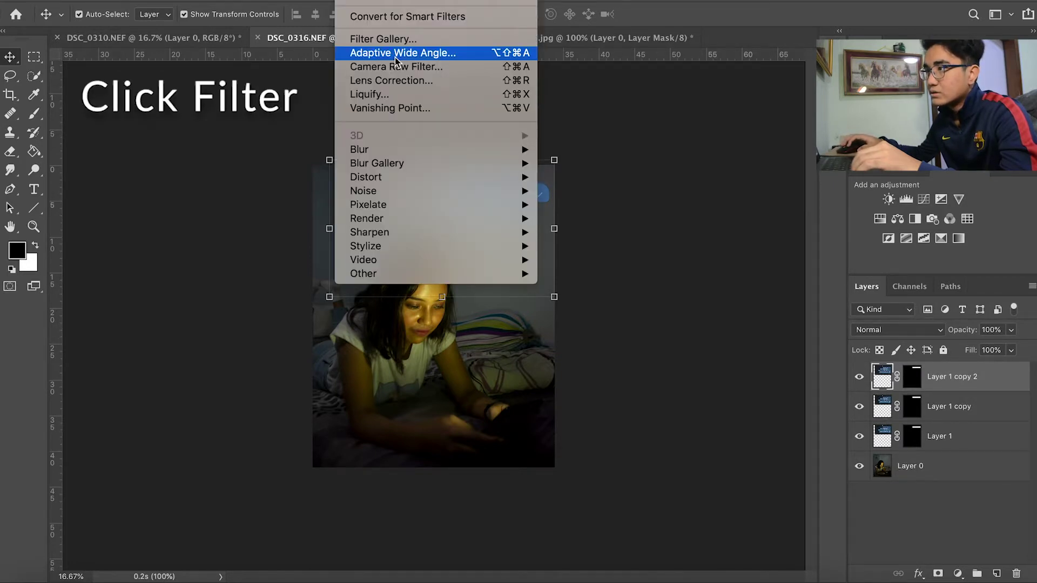
mouse_move(359, 149)
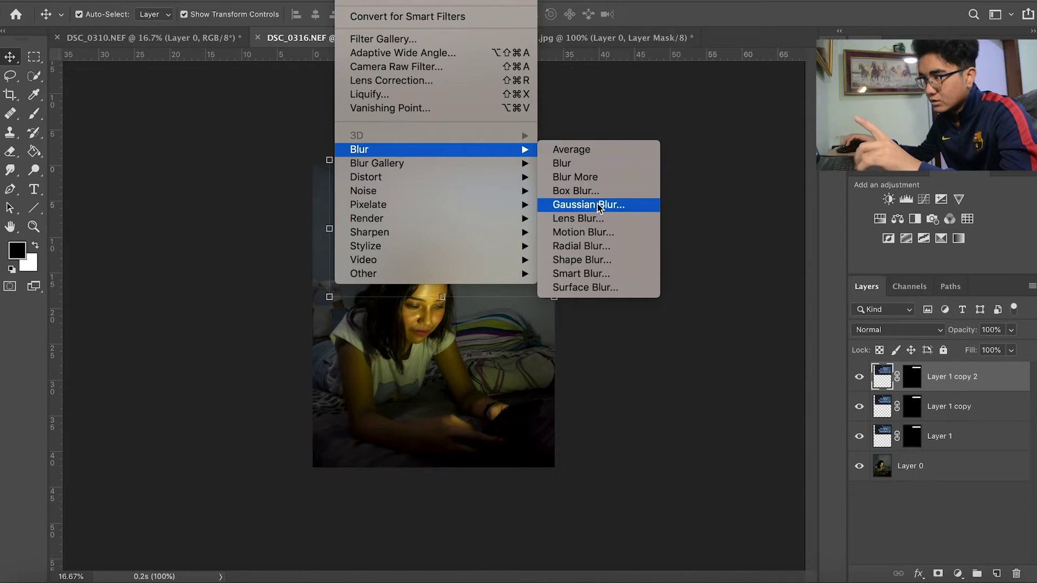
- Apply a Gaussian Blur of about 37 px to the top bubble copy
left_click(597, 206)
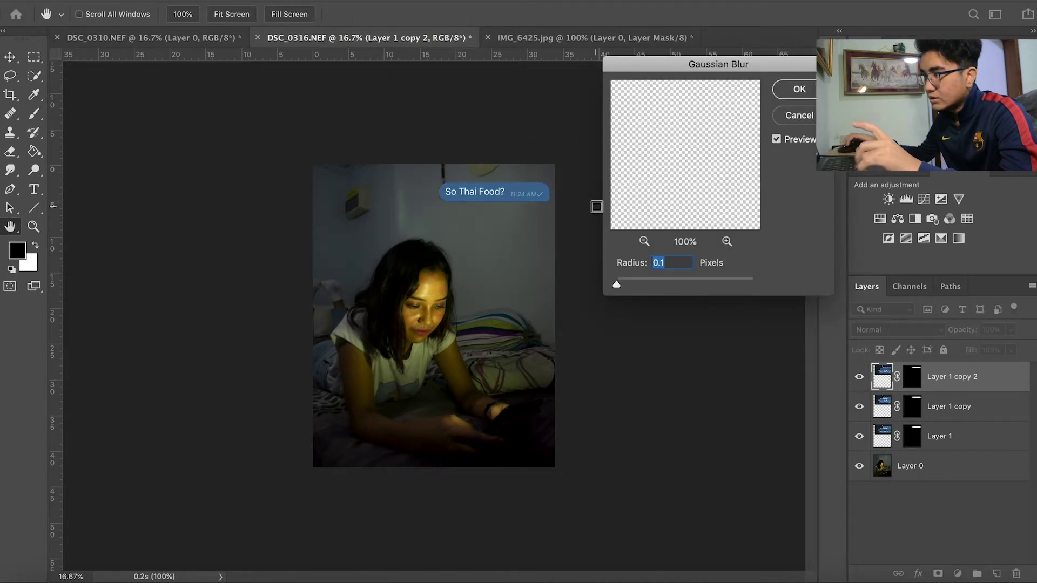
left_click_drag(648, 285, 695, 285)
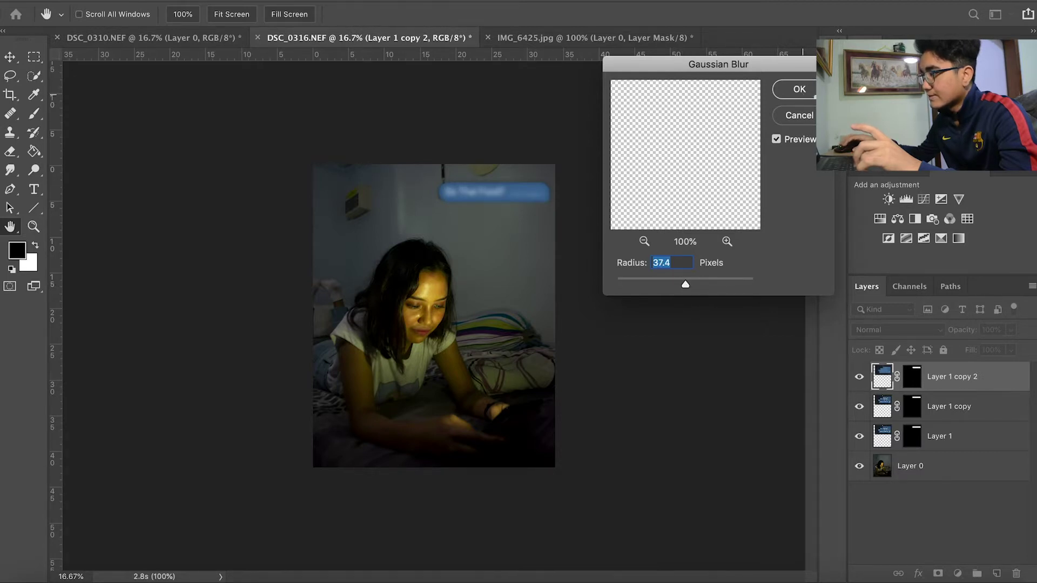
key("Return")
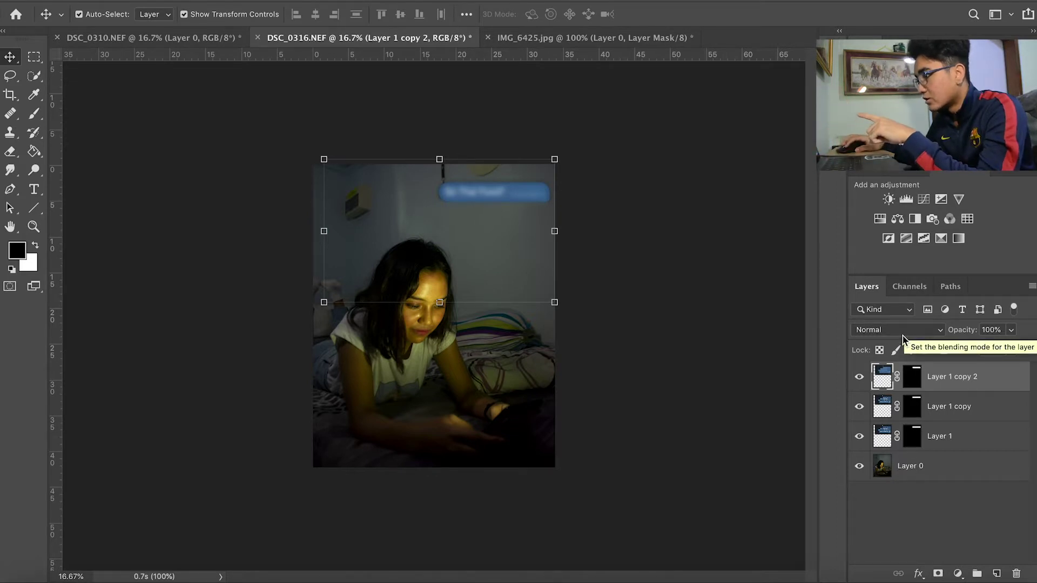
- Set the blurred copy's blend mode to Screen
left_click(889, 335)
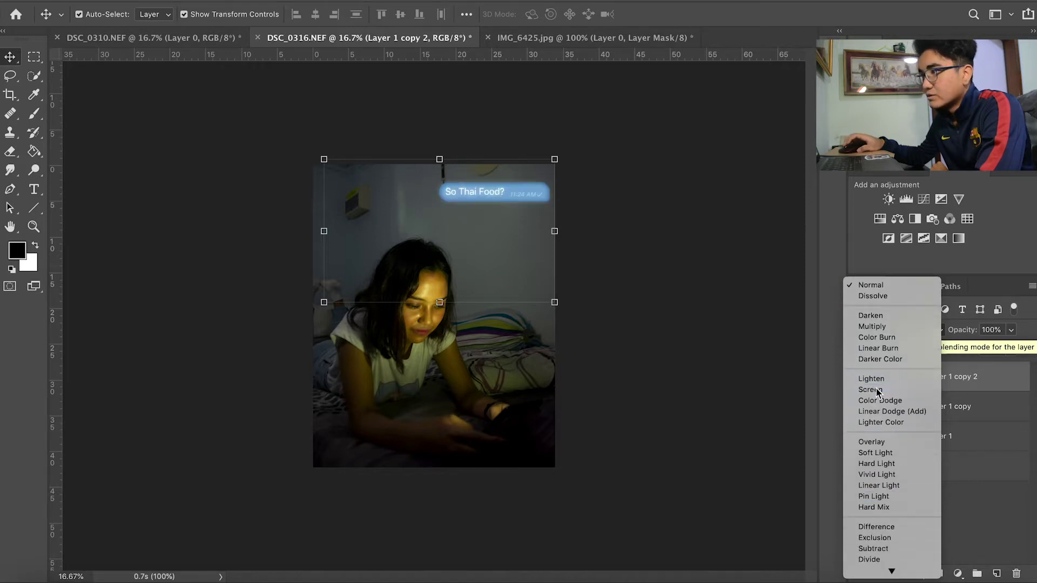
left_click(871, 390)
left_click(725, 300)
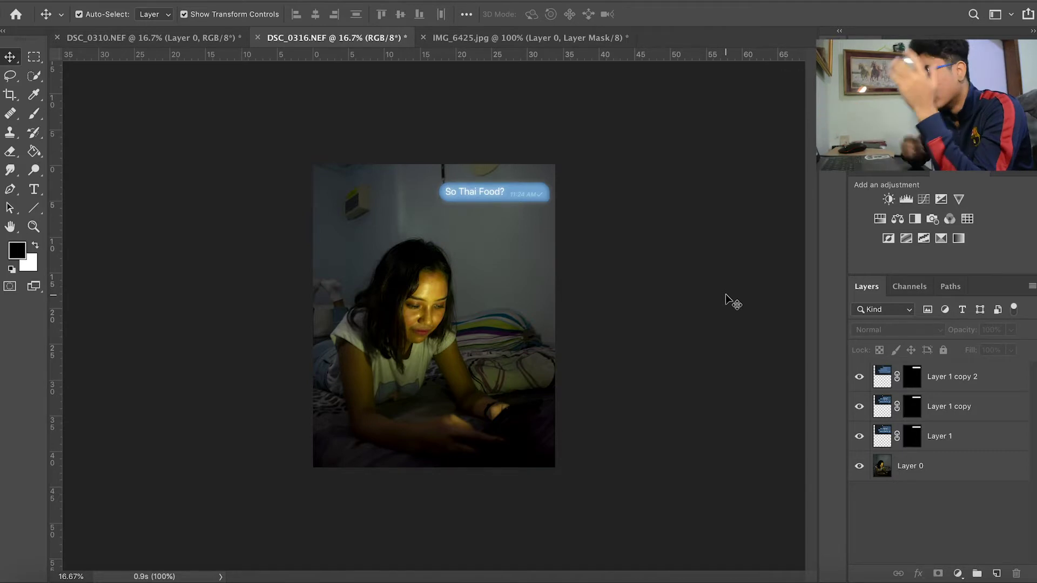
left_click(989, 404)
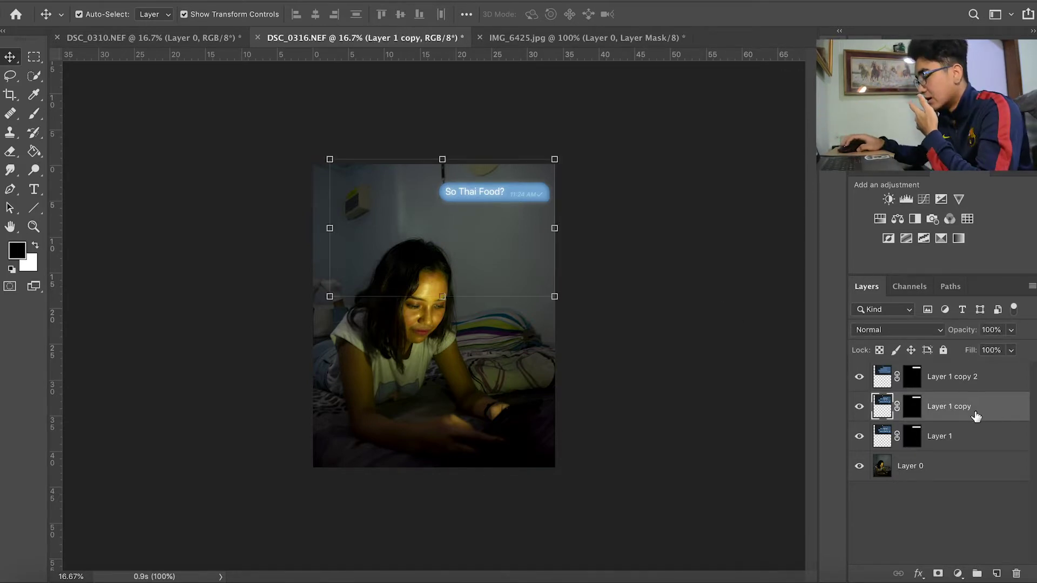
- Switch Layer 1 copy's blend mode to Screen
left_click(932, 330)
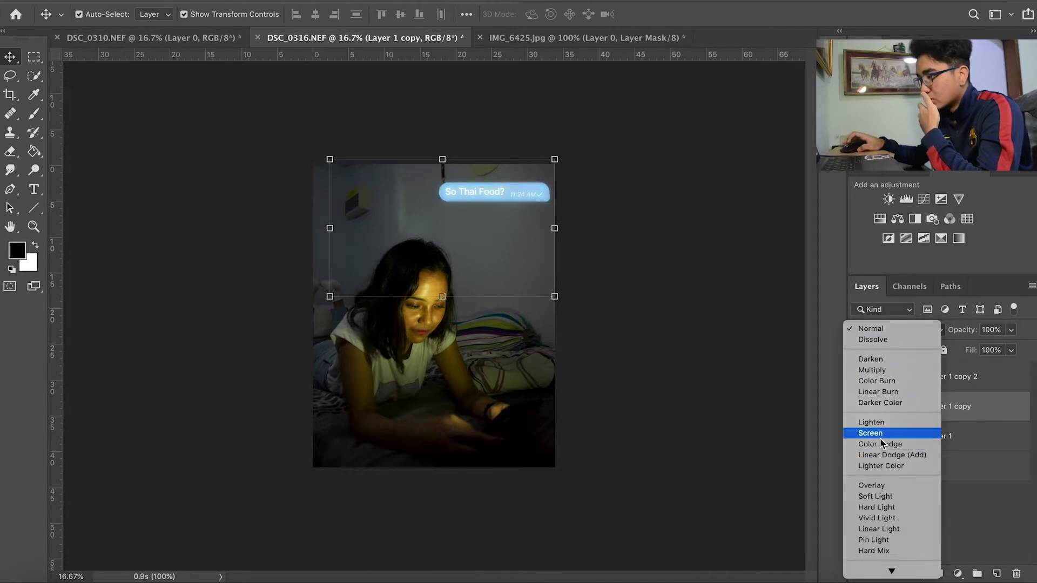
left_click(989, 413)
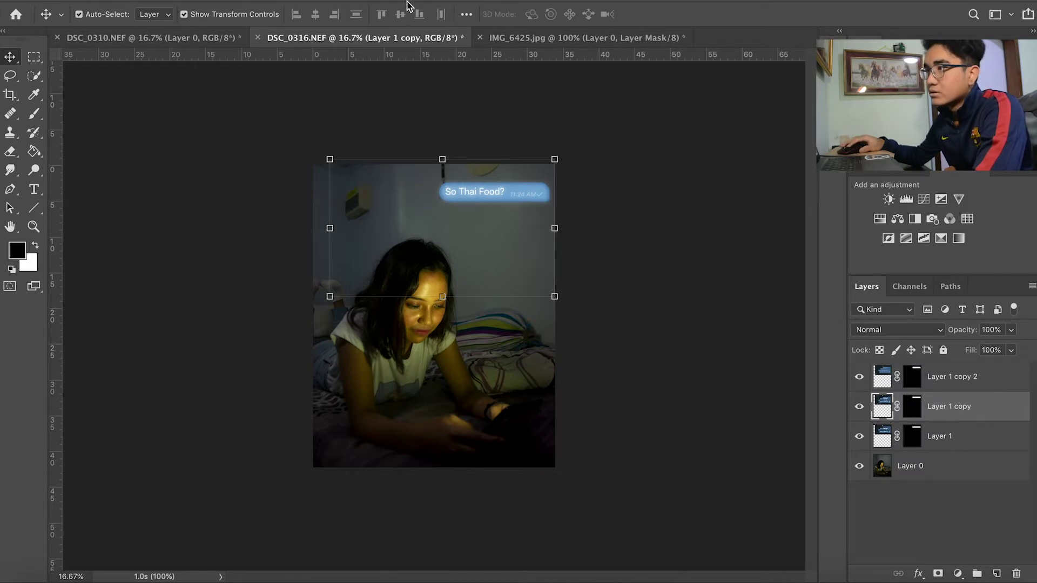
left_click(381, 2)
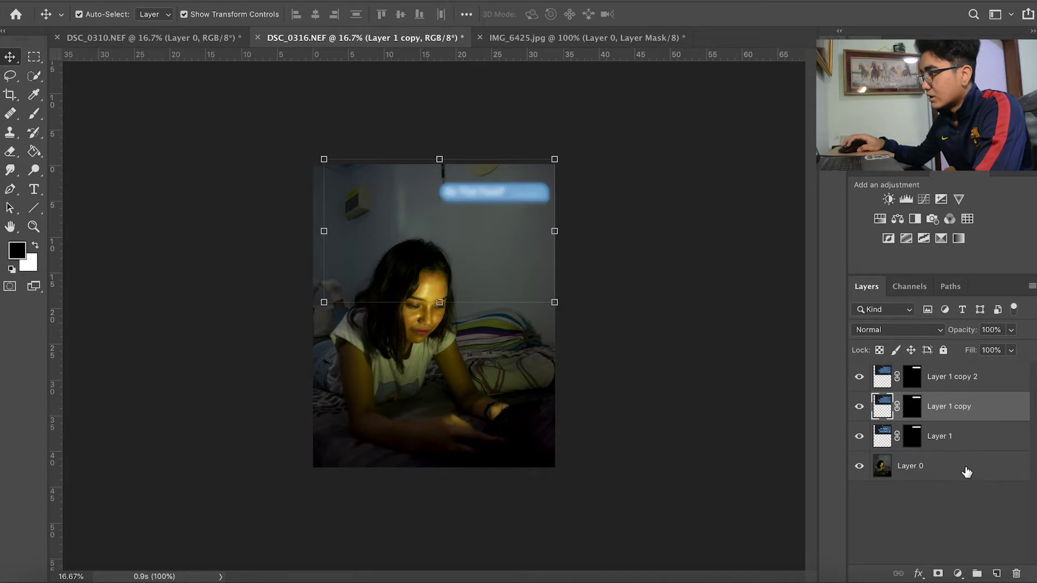
left_click(896, 330)
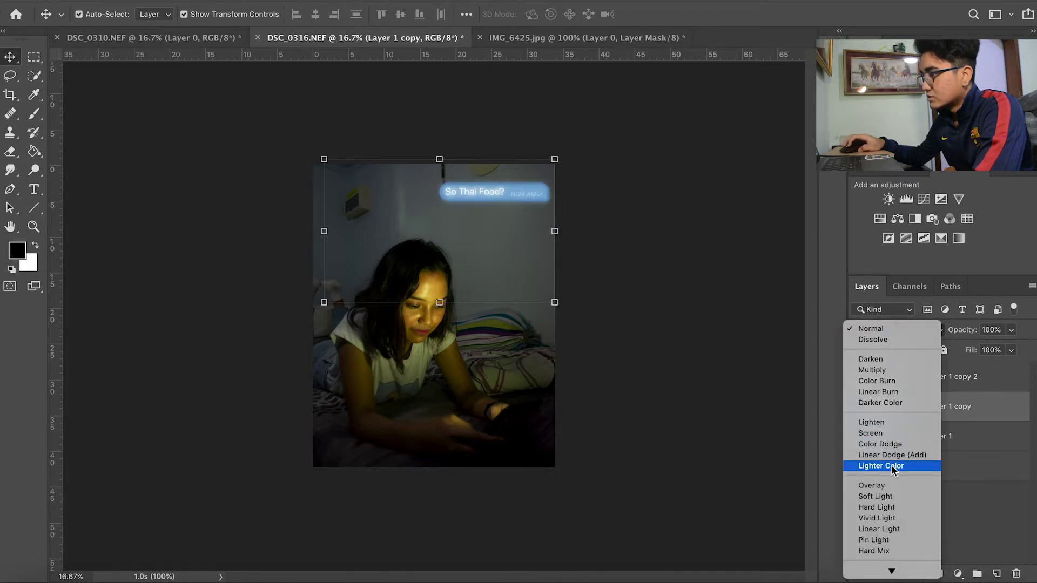
left_click(891, 434)
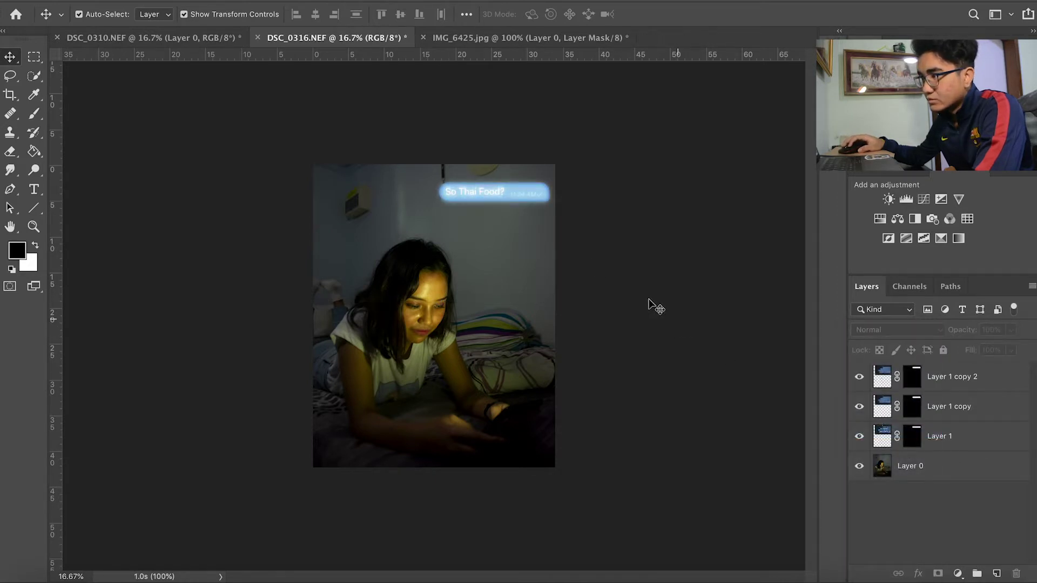
- Target the layer mask of Layer 1 copy 2
left_click(502, 185)
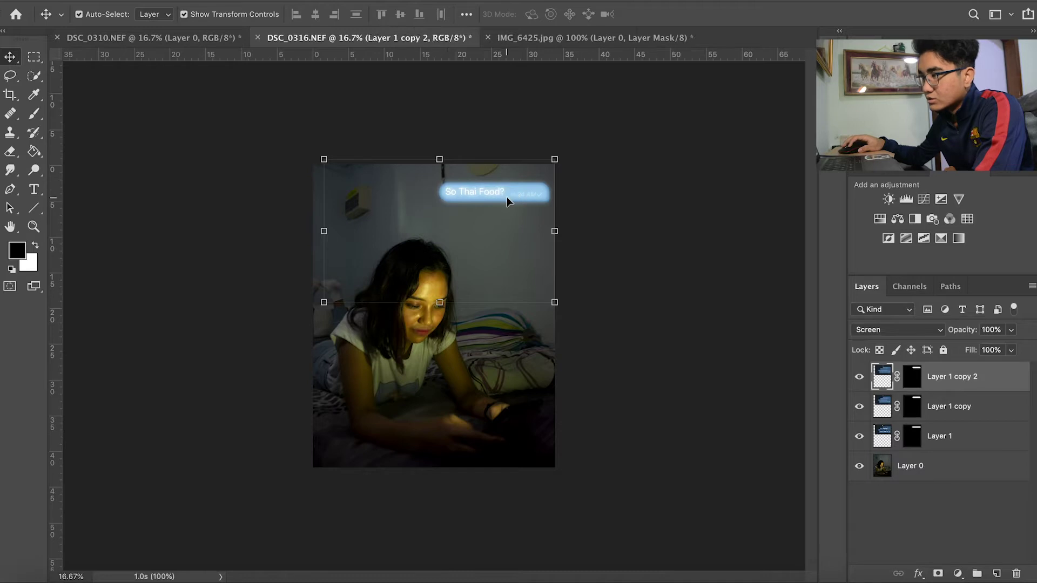
left_click(733, 252)
left_click(913, 405)
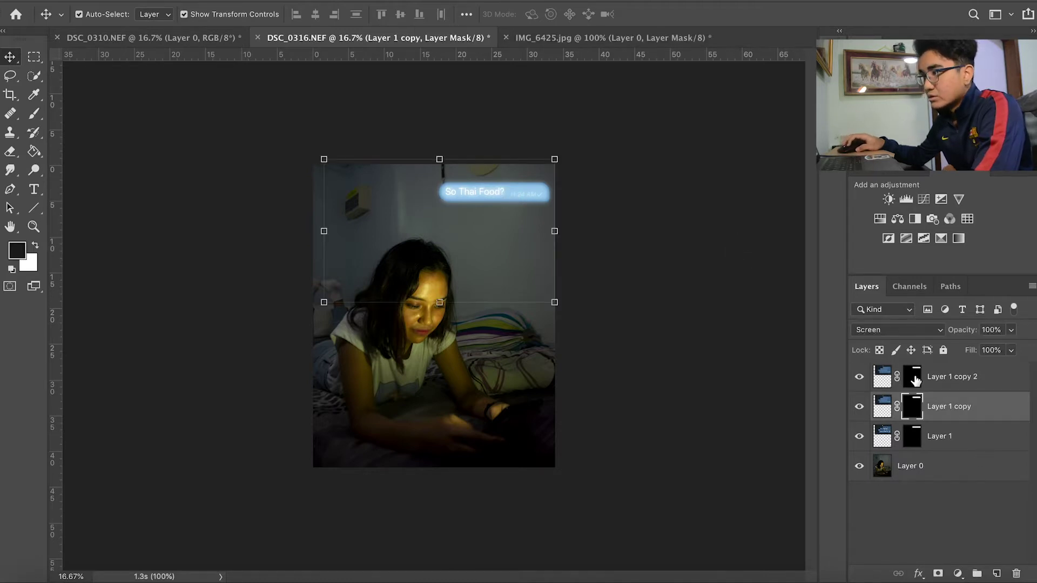
left_click(911, 376)
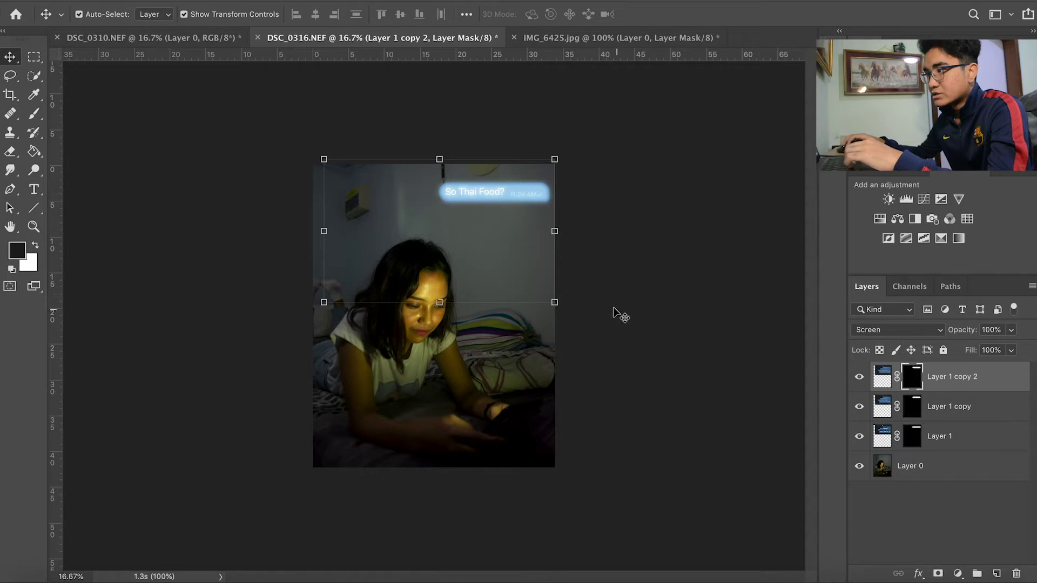
- Paint black with a 600 px brush on the top copy's mask over the timestamp
key("b")
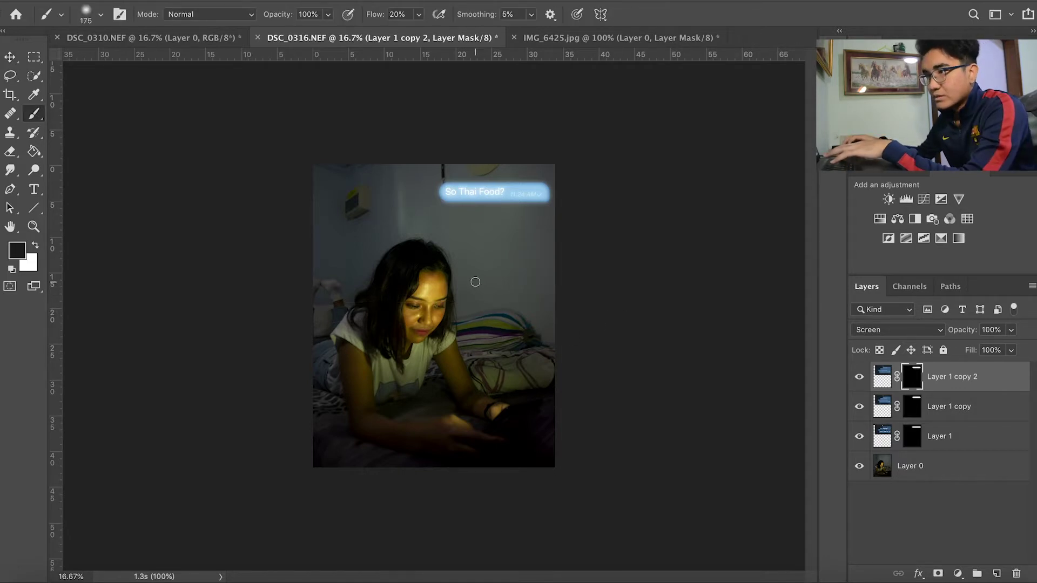
key("bracketright")
key("bracketright")
key("bracketright")
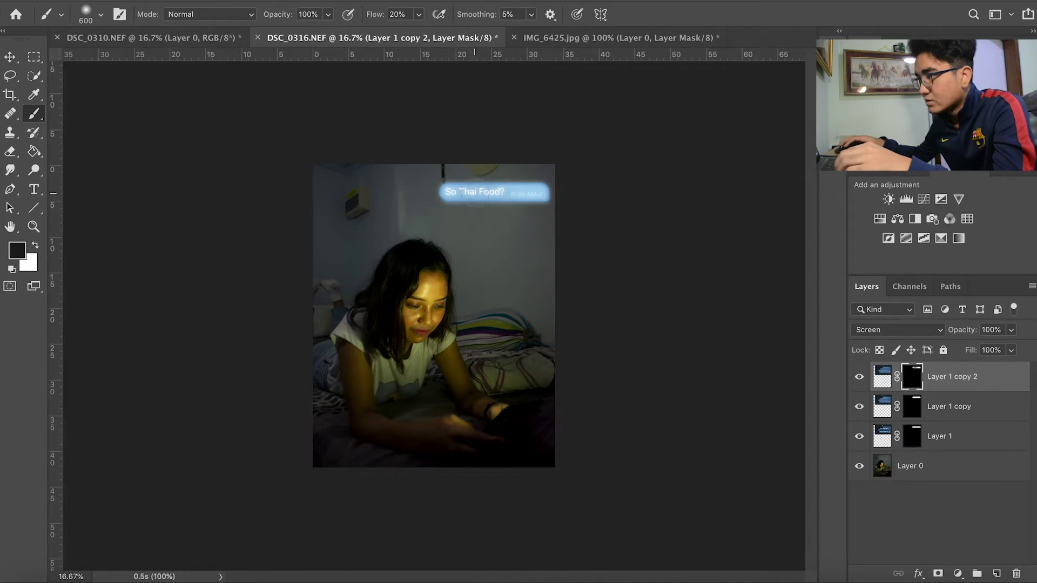
left_click_drag(460, 192, 529, 195)
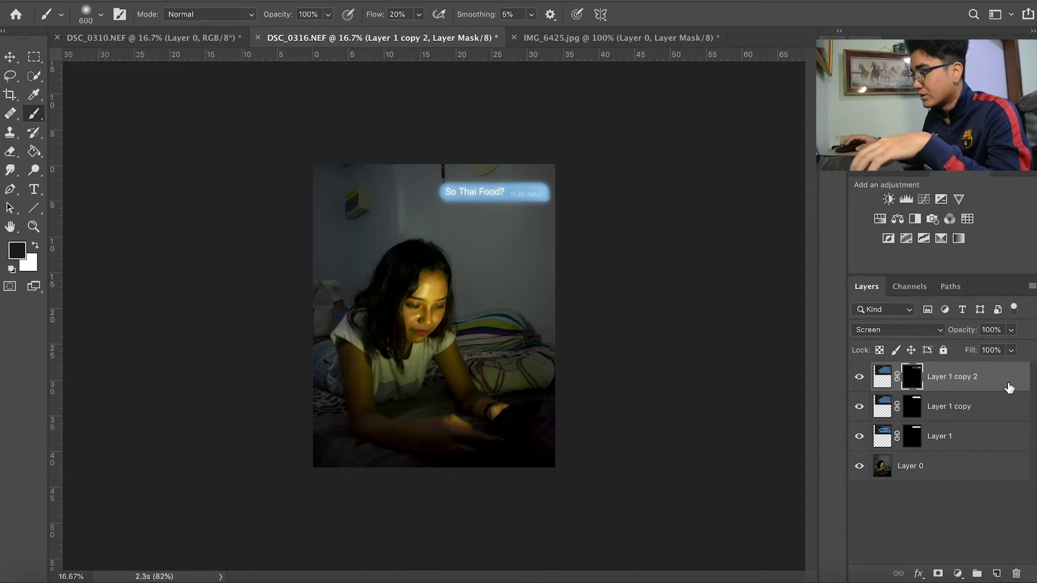
- Select Layer 1, Layer 1 copy and Layer 1 copy 2 and group them with Ctrl+G
left_click(980, 409)
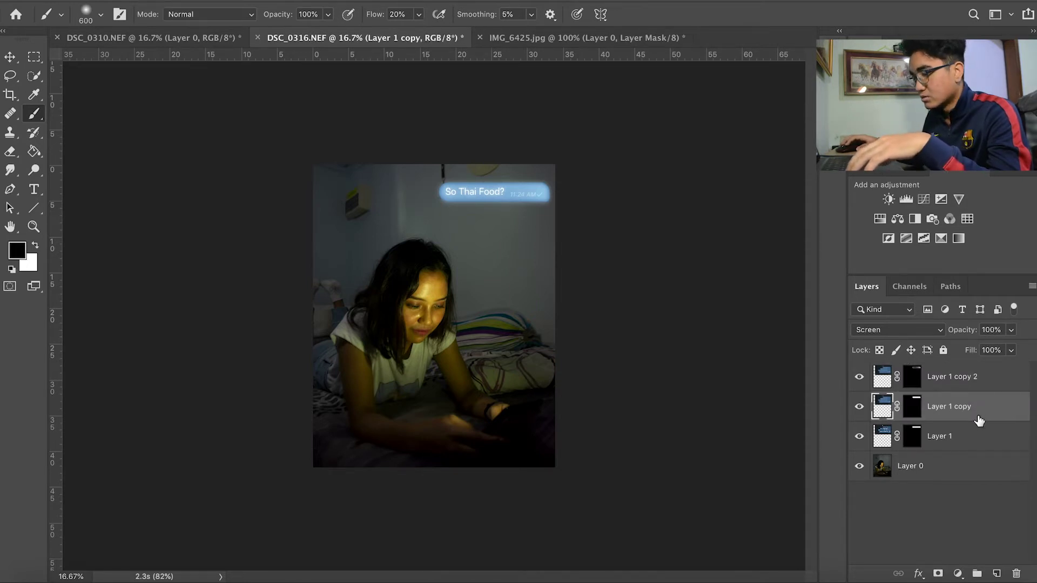
left_click(993, 384)
left_click(987, 407, "shift")
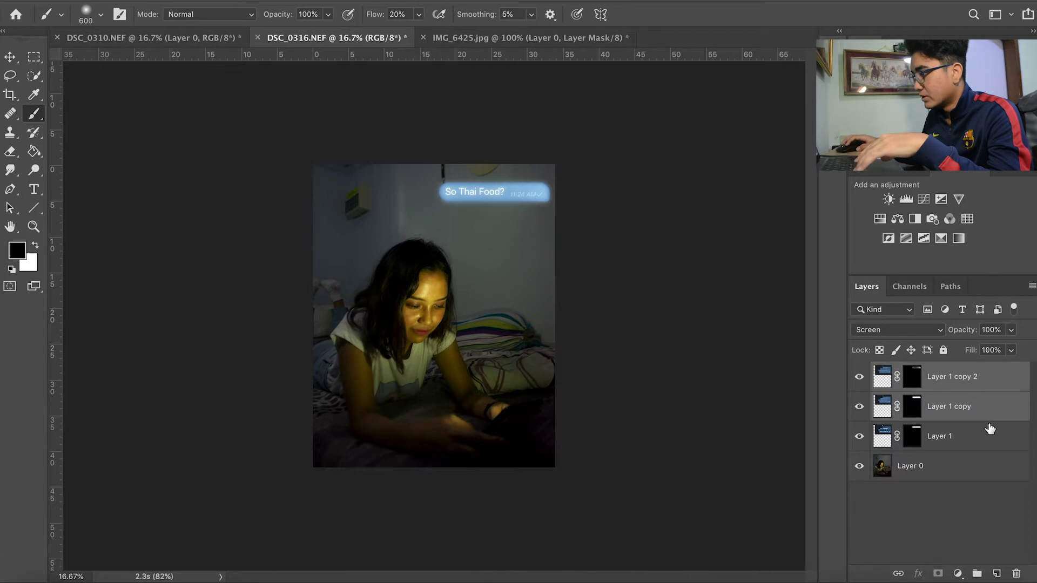
left_click(987, 433, "shift")
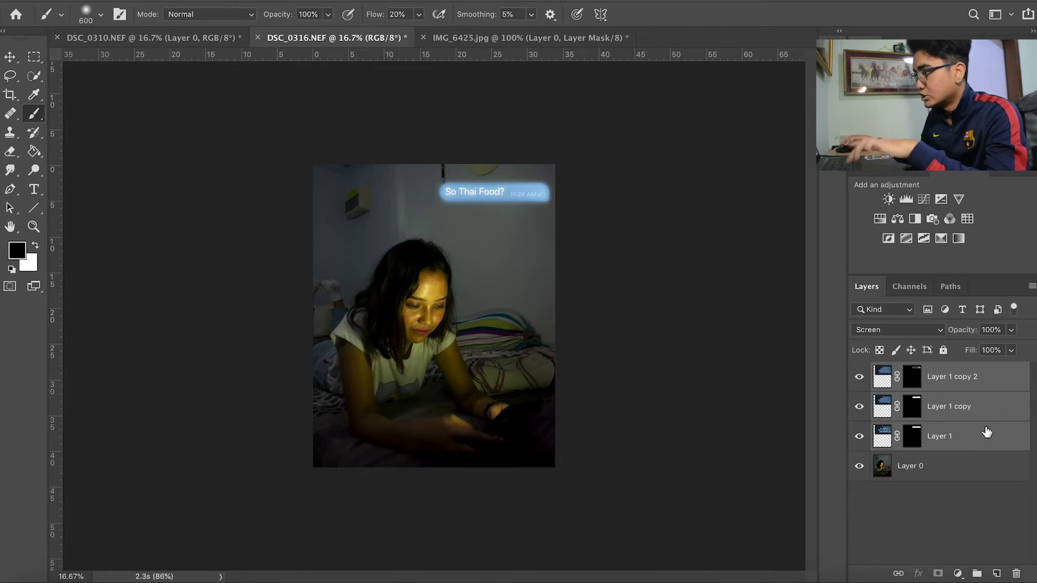
key("ctrl+g")
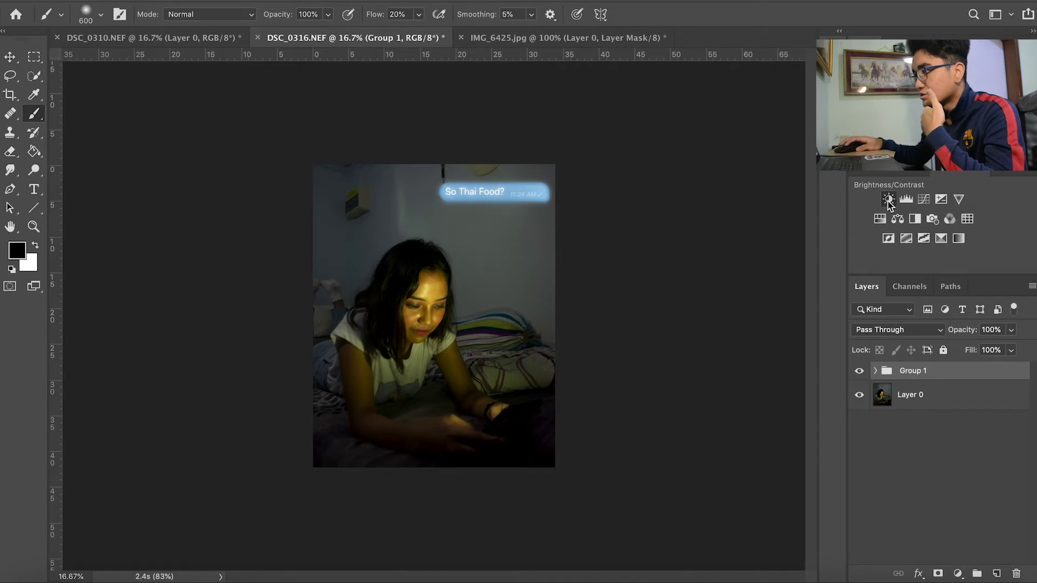
left_click(888, 201)
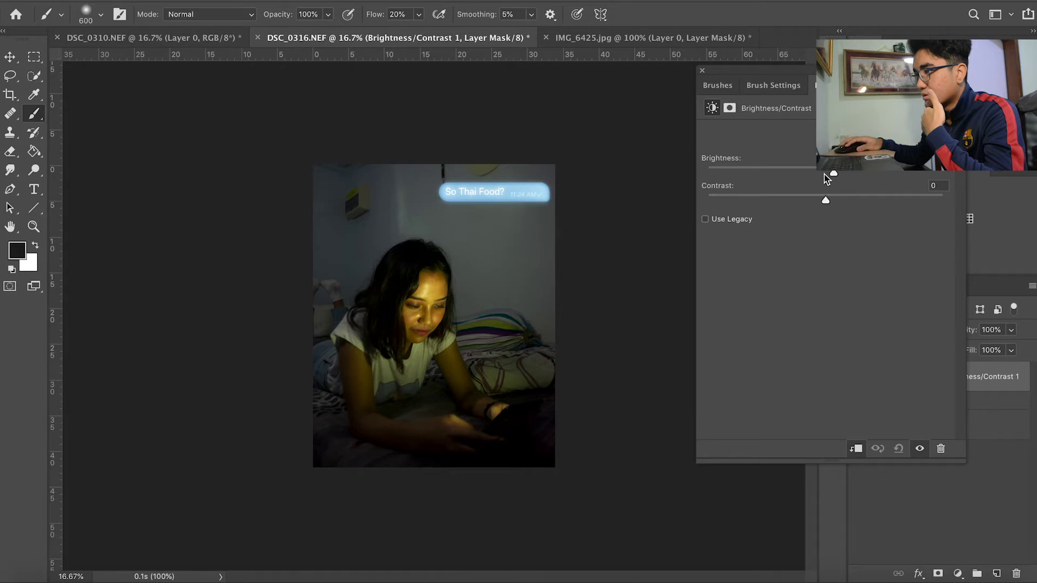
- Raise the Brightness slider on the bubble group's Brightness/Contrast adjustment, then close Properties
mouse_move(826, 174)
left_mouse_down()
mouse_move(802, 173)
mouse_move(821, 173)
left_mouse_up()
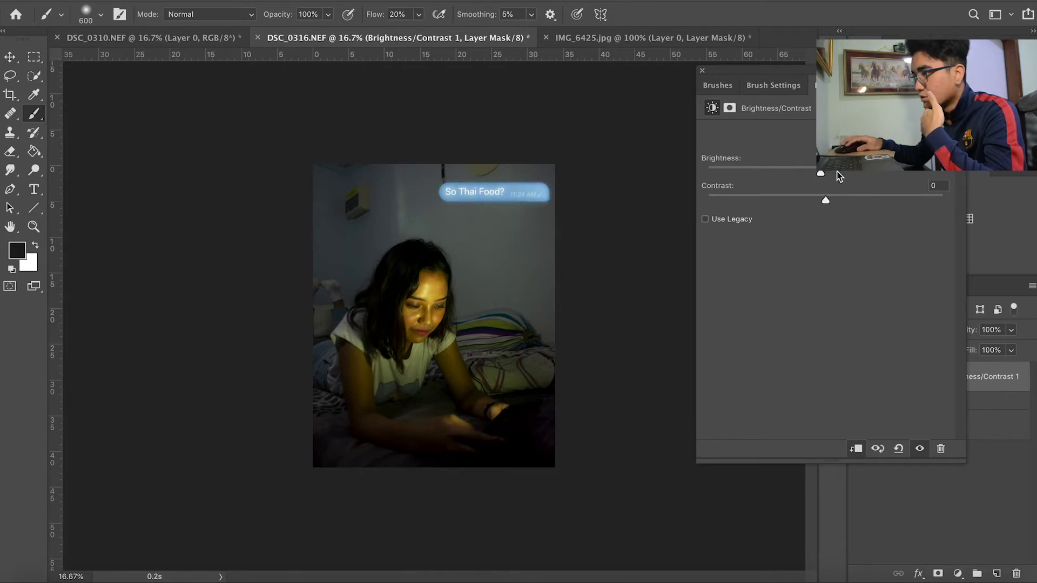
left_click_drag(820, 173, 857, 173)
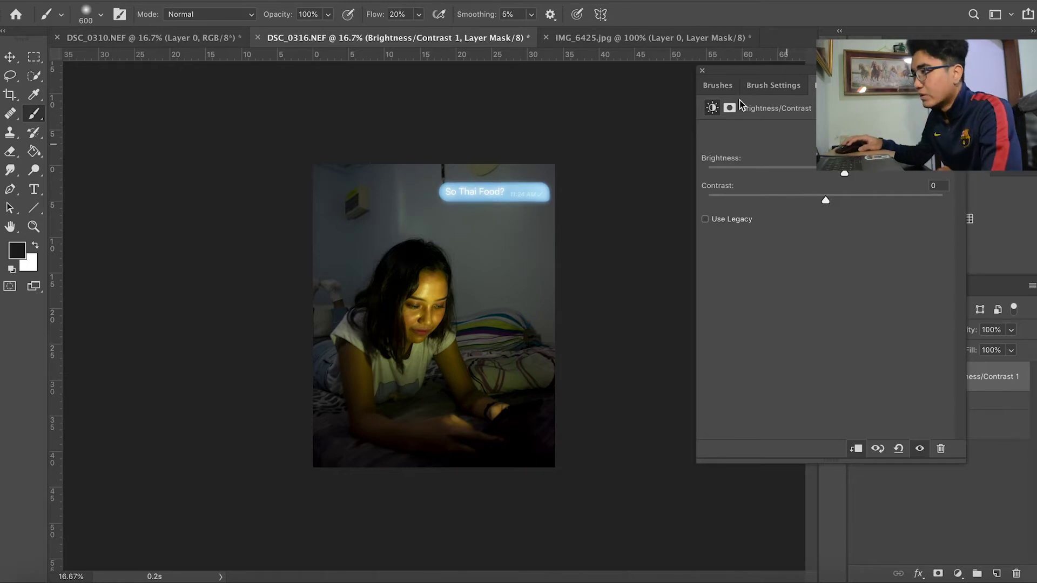
left_click(702, 71)
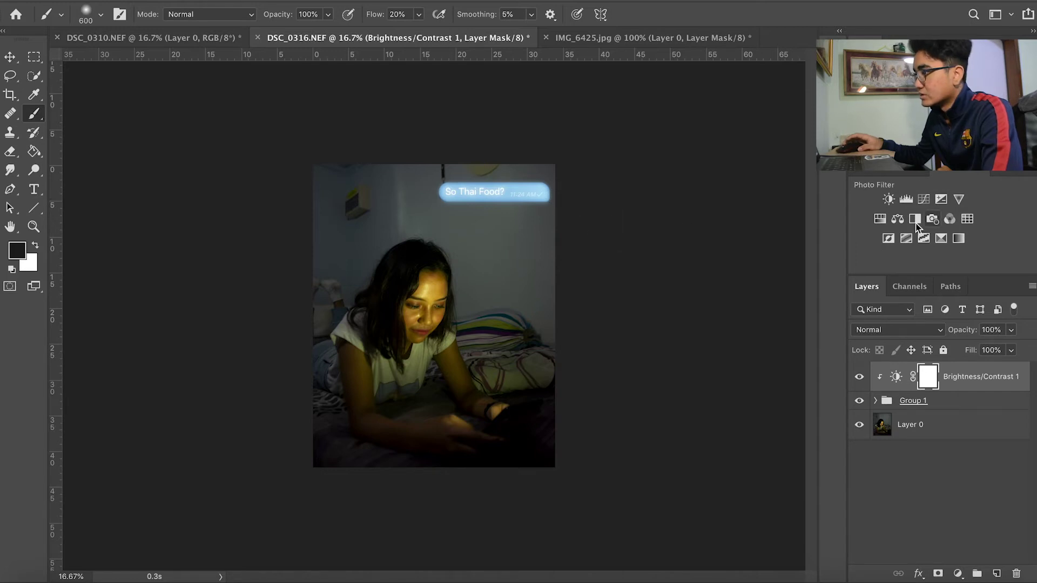
left_click(881, 222)
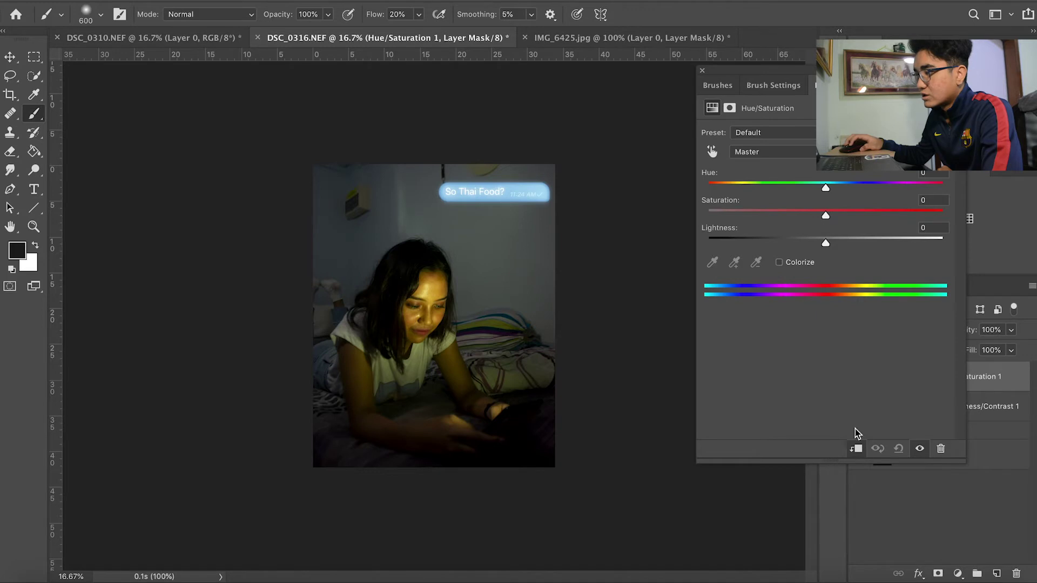
- Clip a colorizing Hue/Saturation adjustment to the bubble group, with hue 12 and saturation 70
left_click(857, 448)
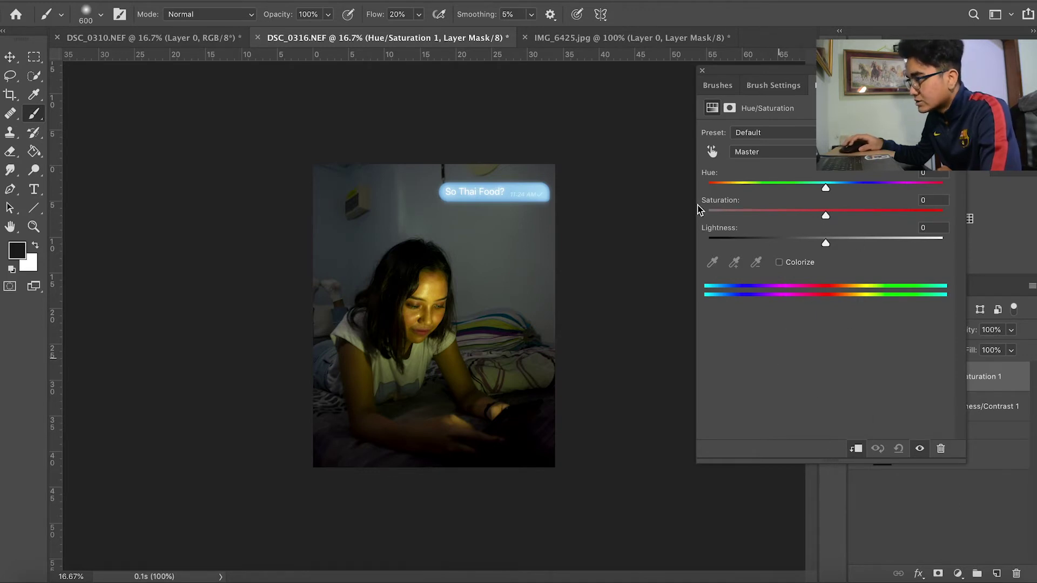
left_click(778, 262)
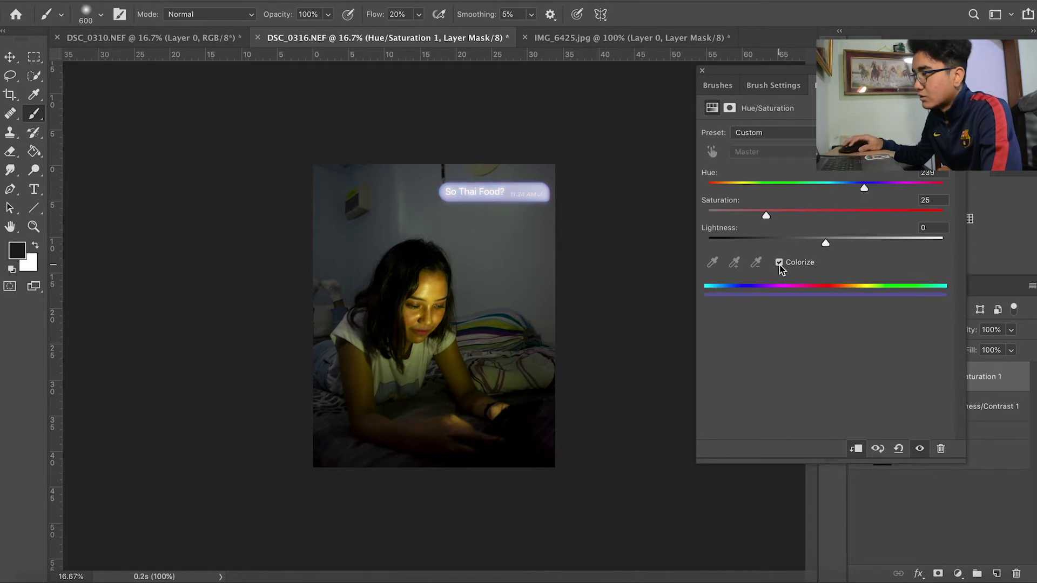
left_click_drag(865, 188, 886, 188)
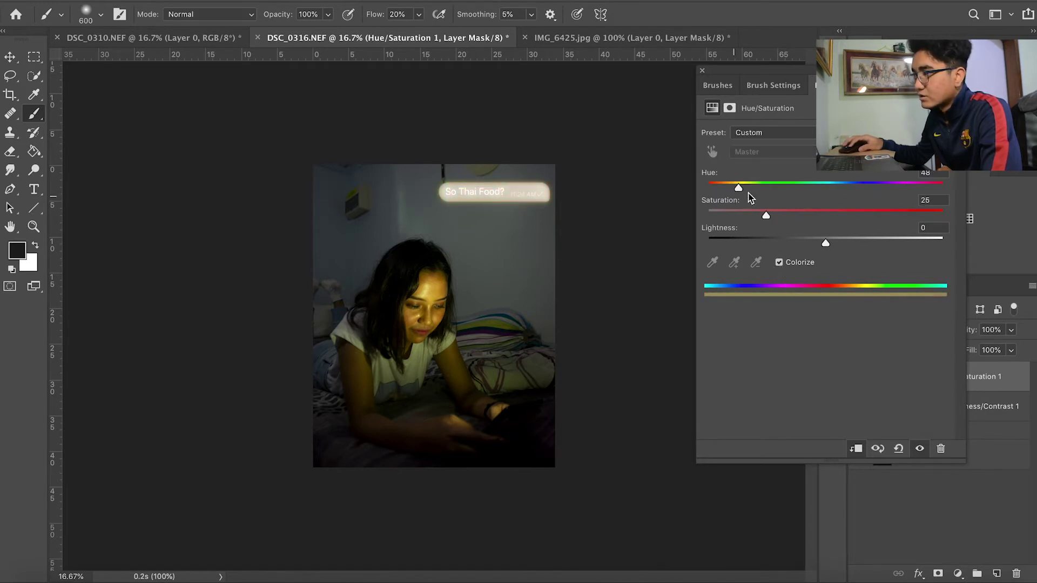
left_click_drag(886, 188, 708, 189)
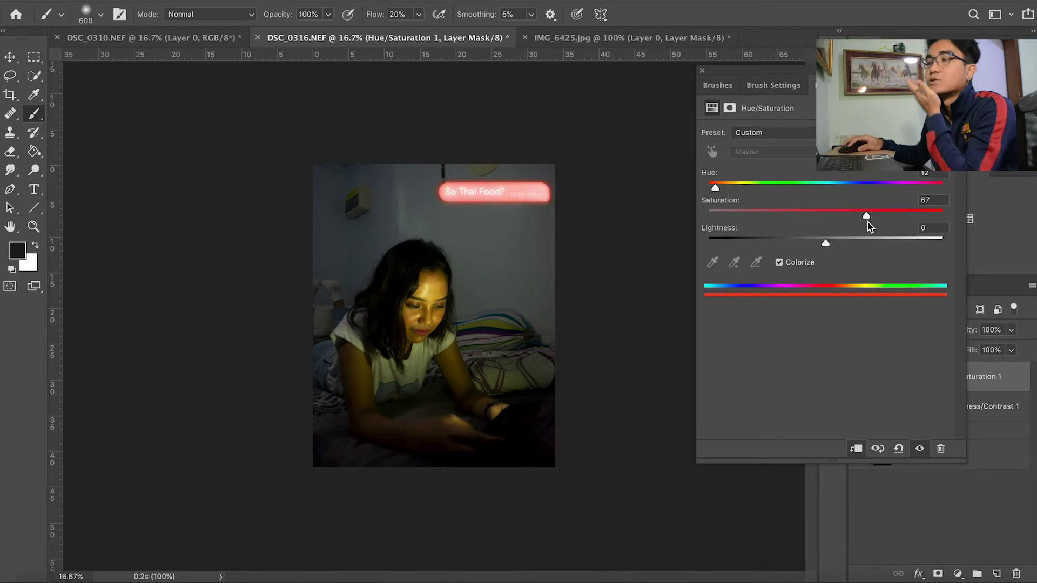
left_click_drag(864, 216, 872, 215)
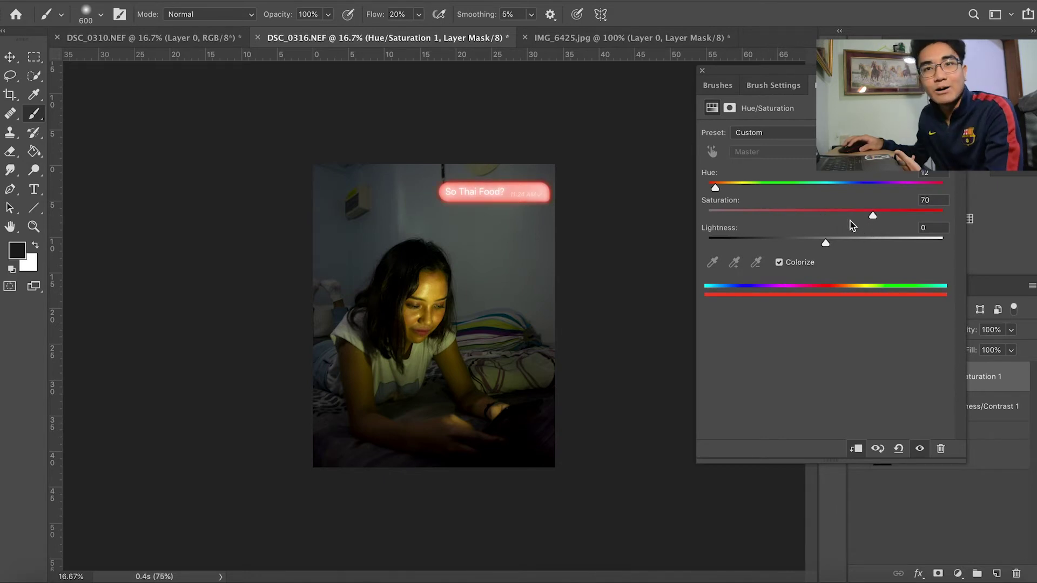
left_click(702, 71)
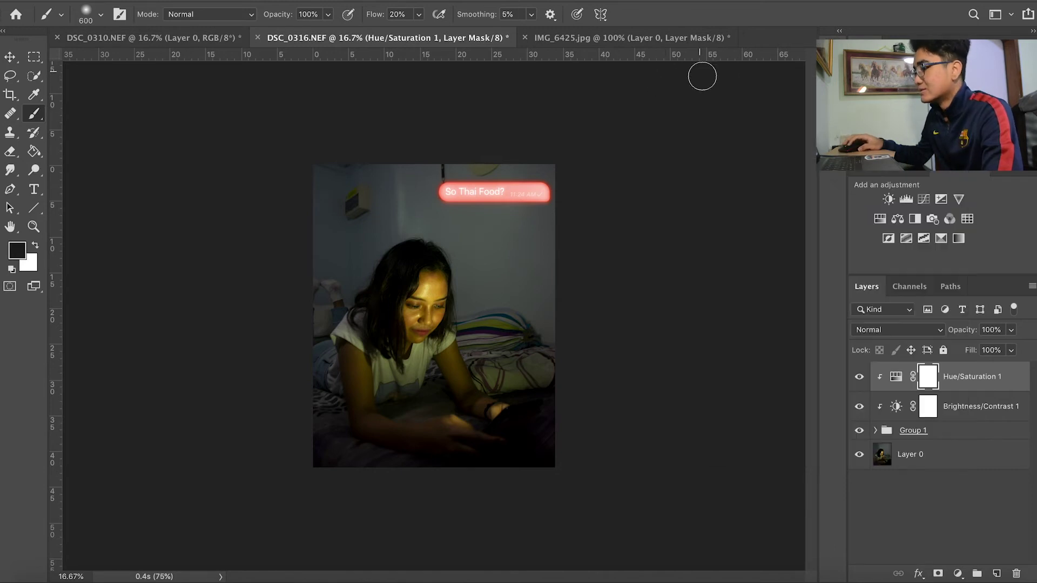